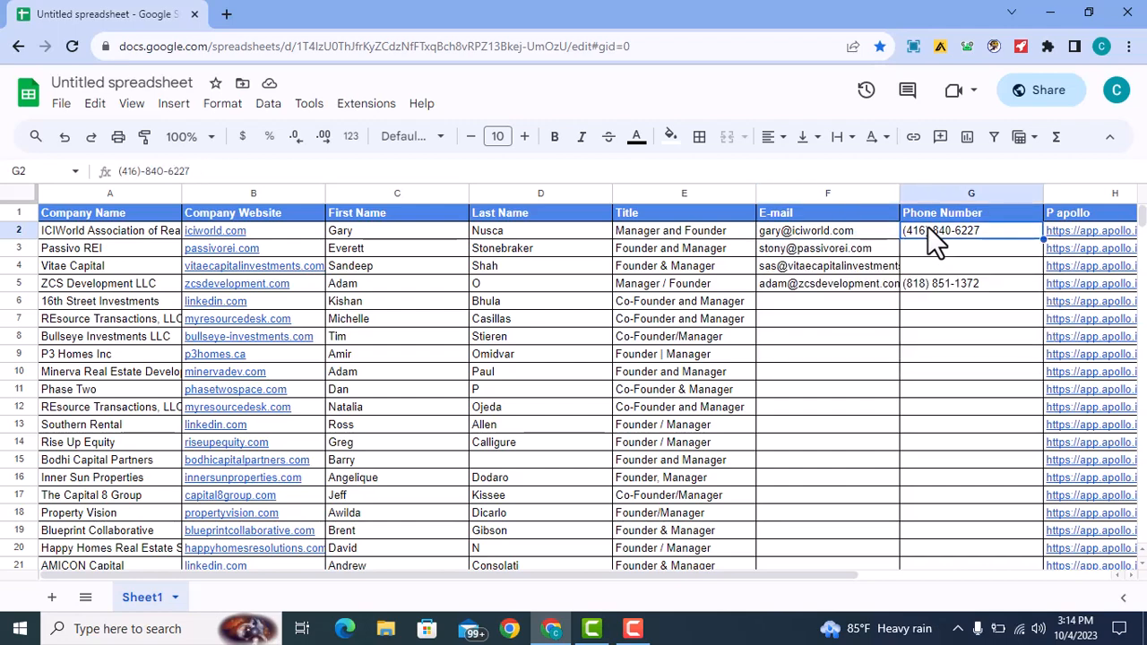
- Review the company names in column A, such as Passivo REI, Vitae Capital and P3 Homes Inc
drag(103, 231, 152, 377)
click(549, 314)
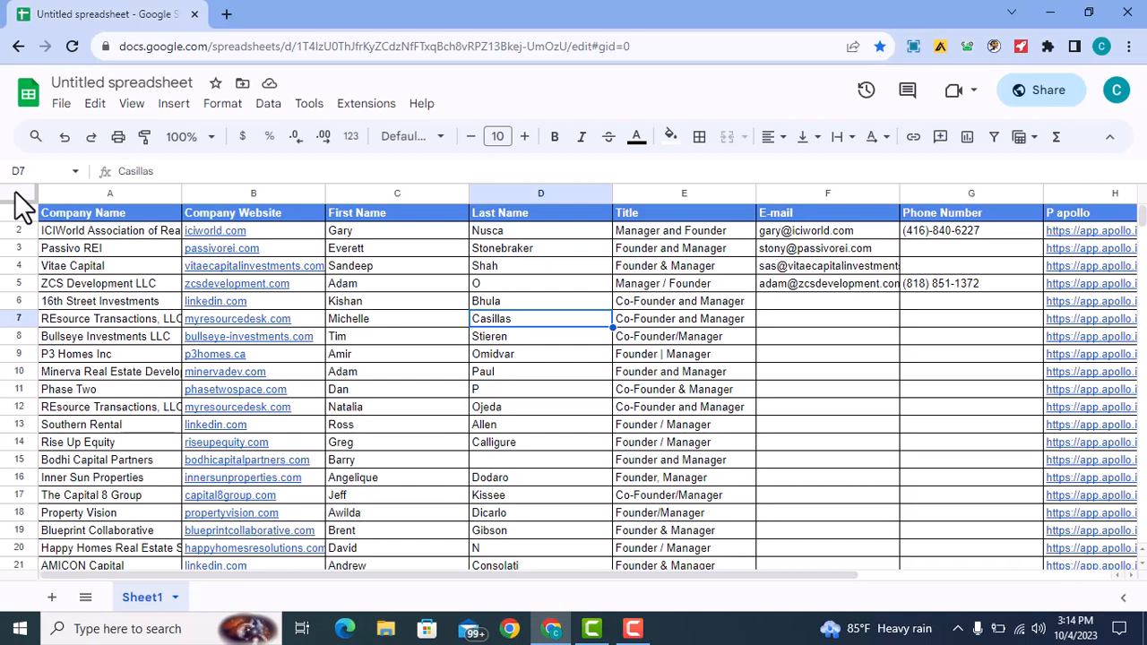
click(139, 265)
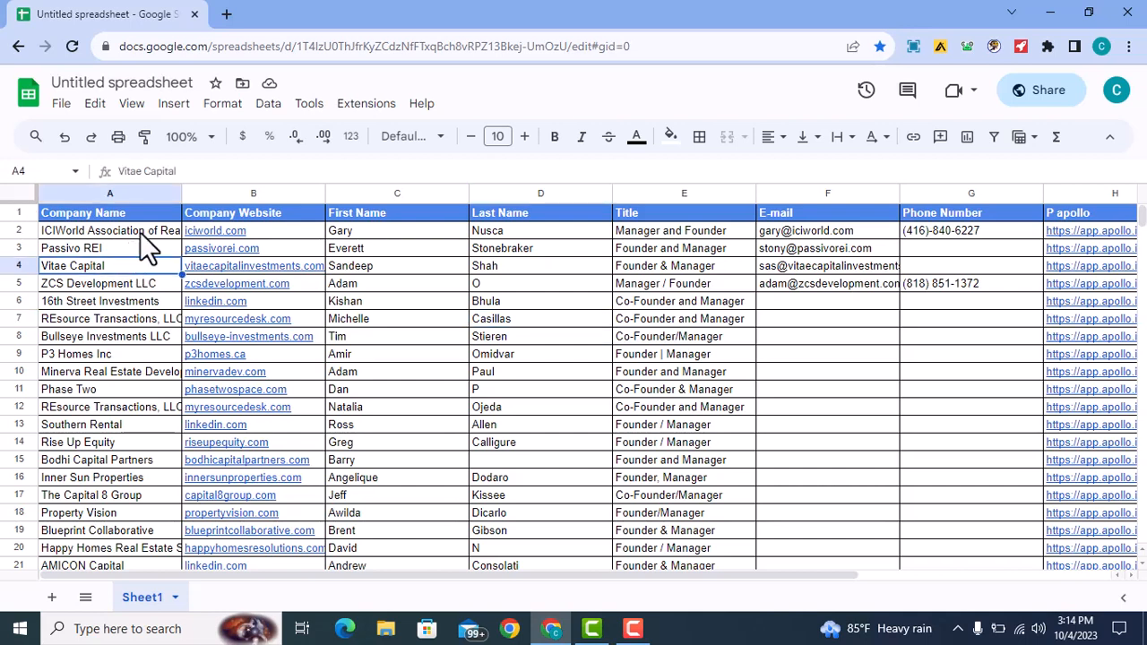
click(140, 230)
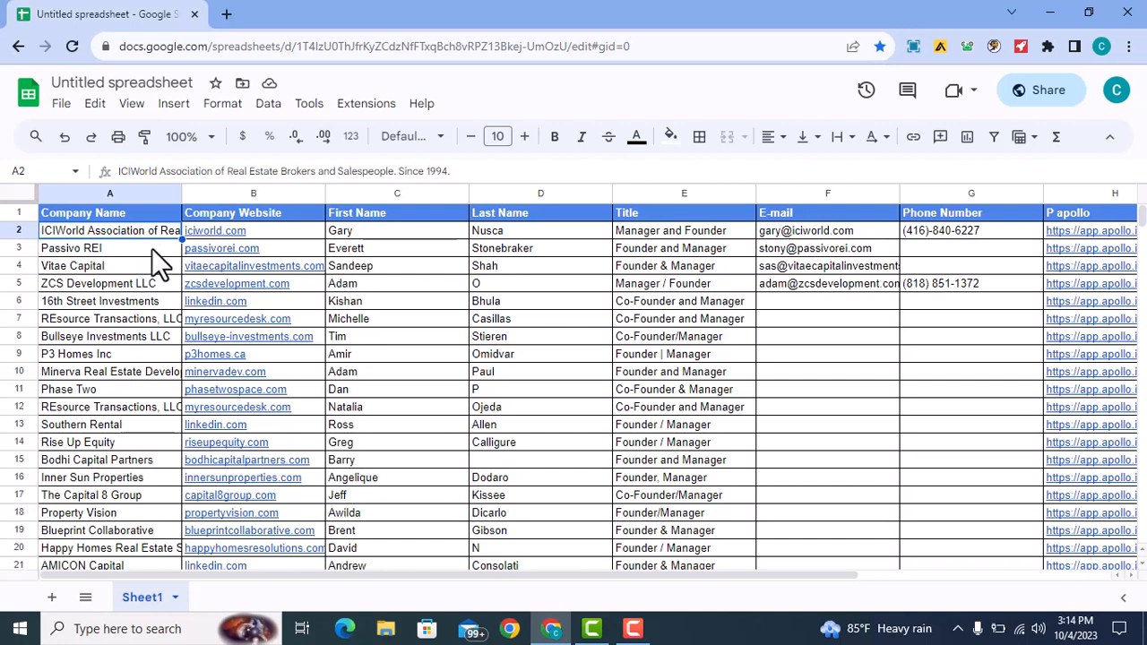
click(151, 248)
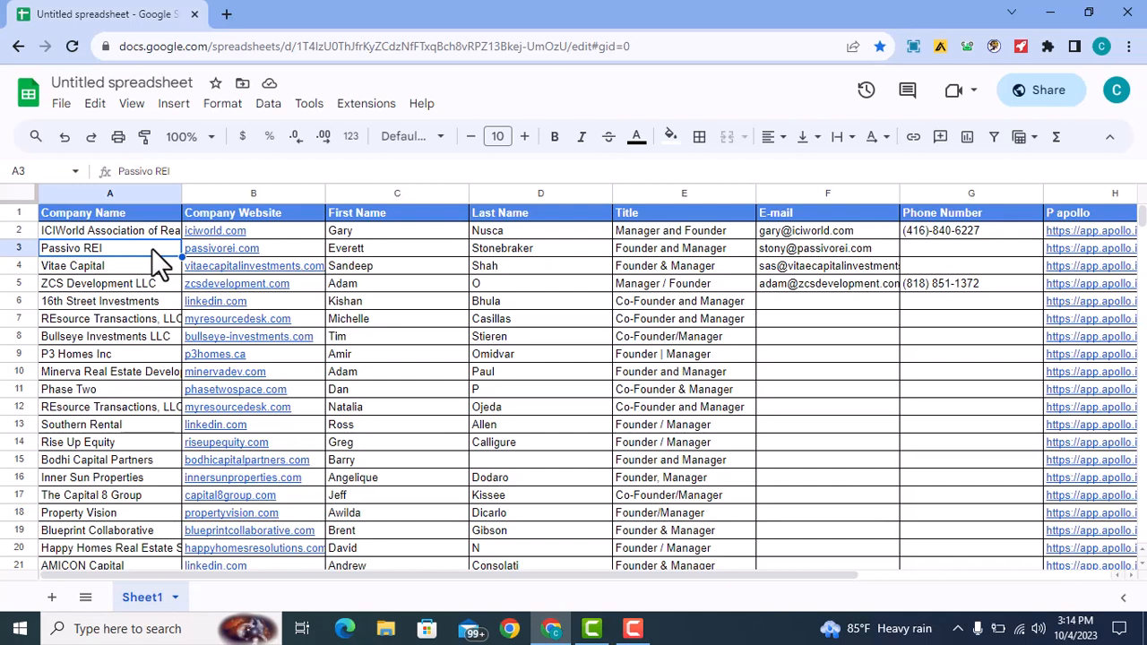
click(146, 263)
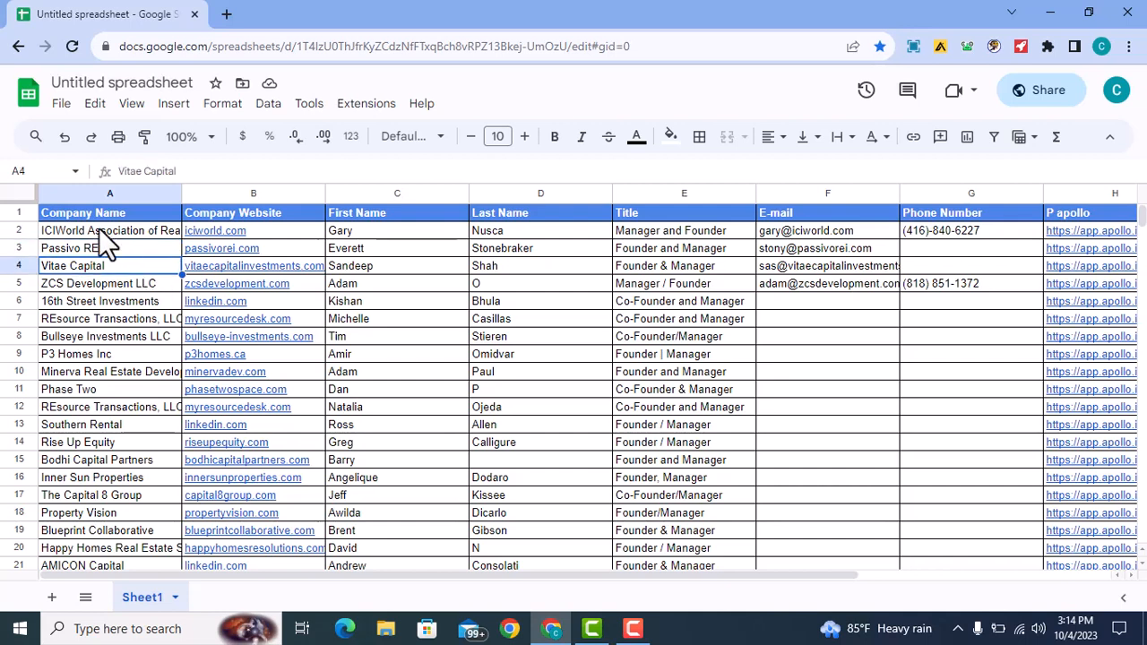
click(100, 230)
click(109, 265)
click(123, 301)
click(128, 318)
click(136, 355)
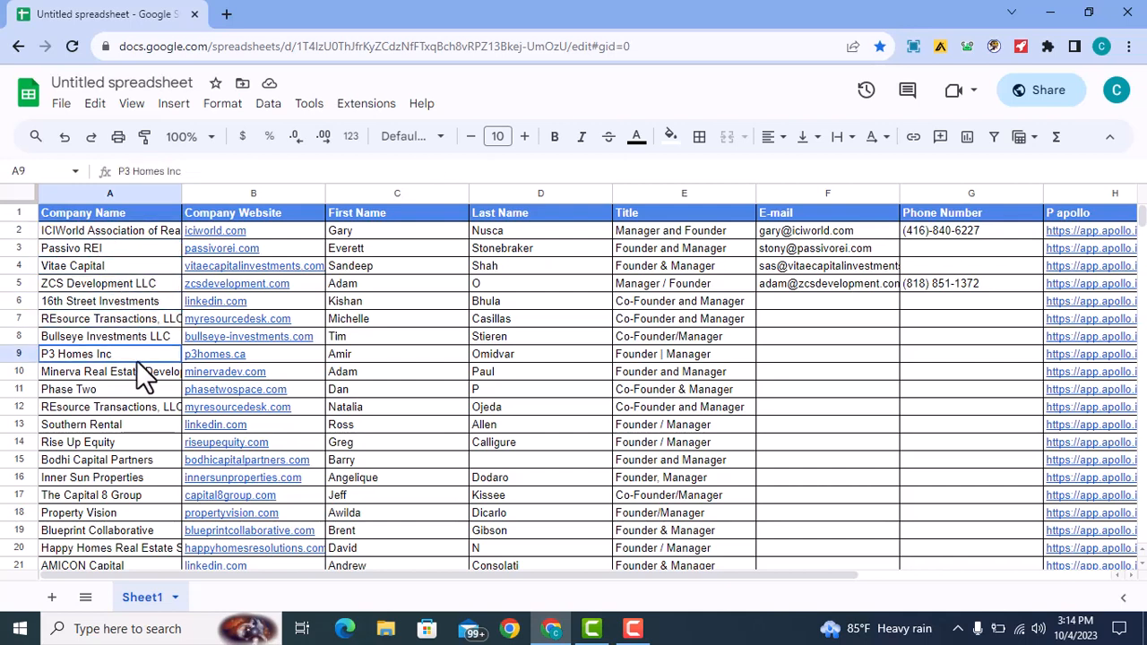
click(117, 232)
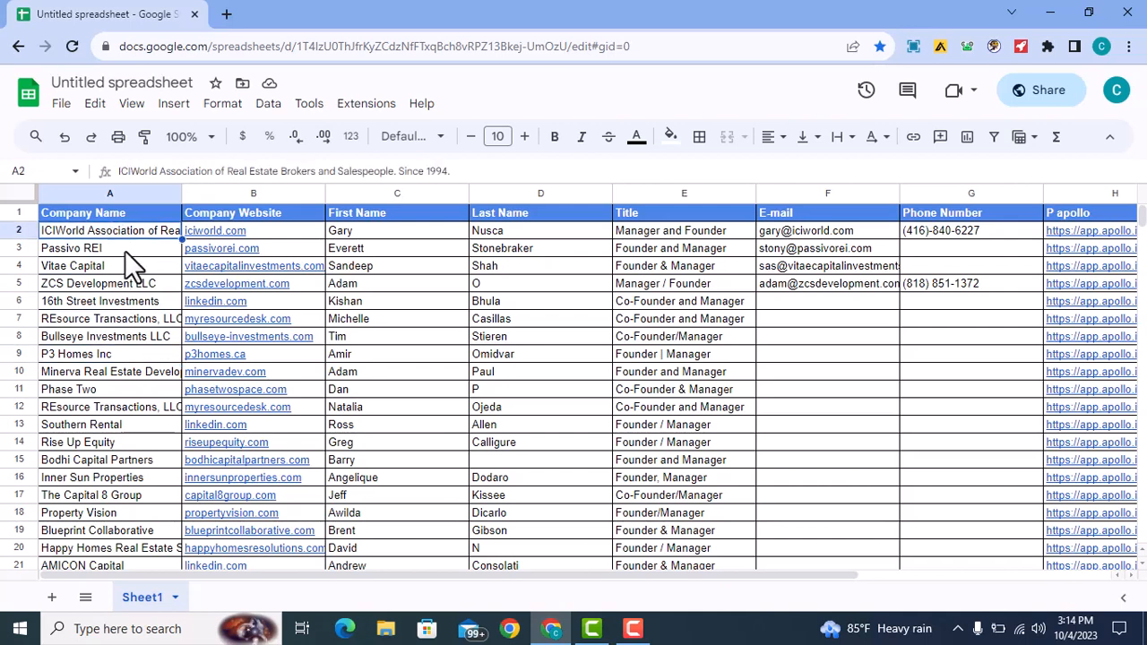
click(125, 250)
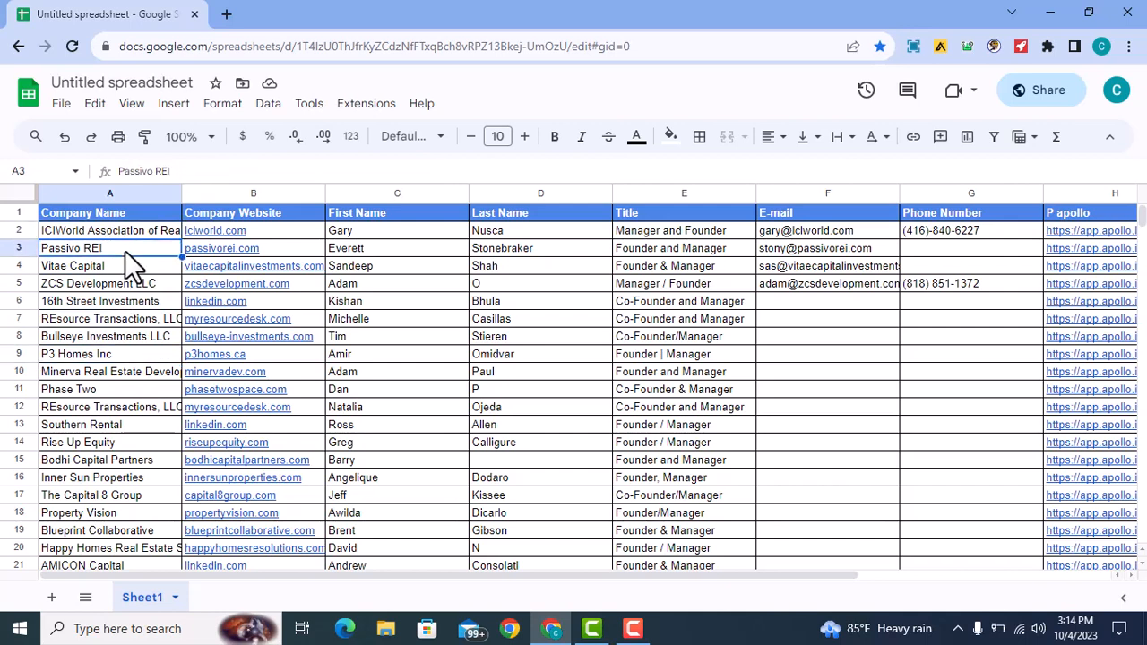
click(120, 268)
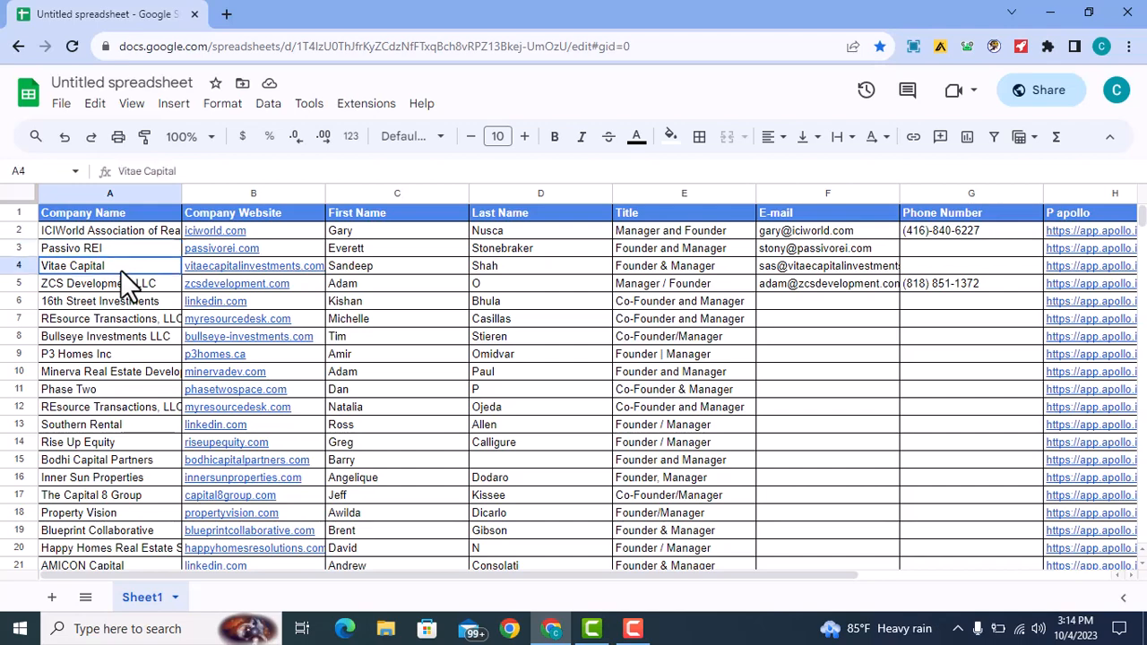
- Remove duplicate rows from the whole sheet, comparing Column A only
click(16, 193)
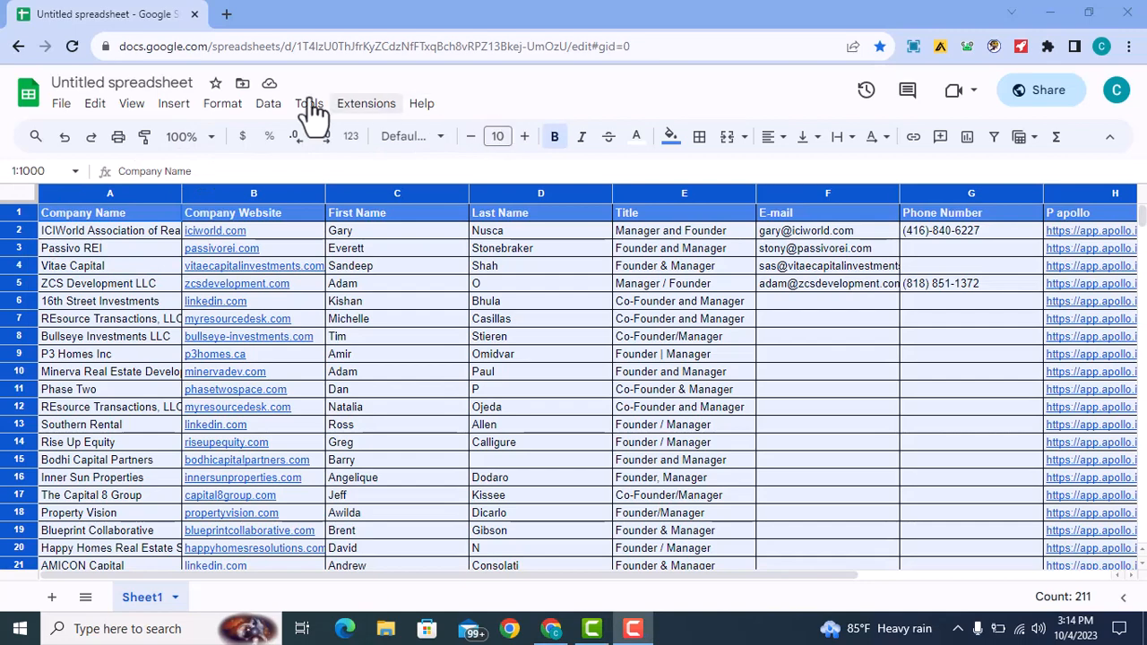
click(269, 105)
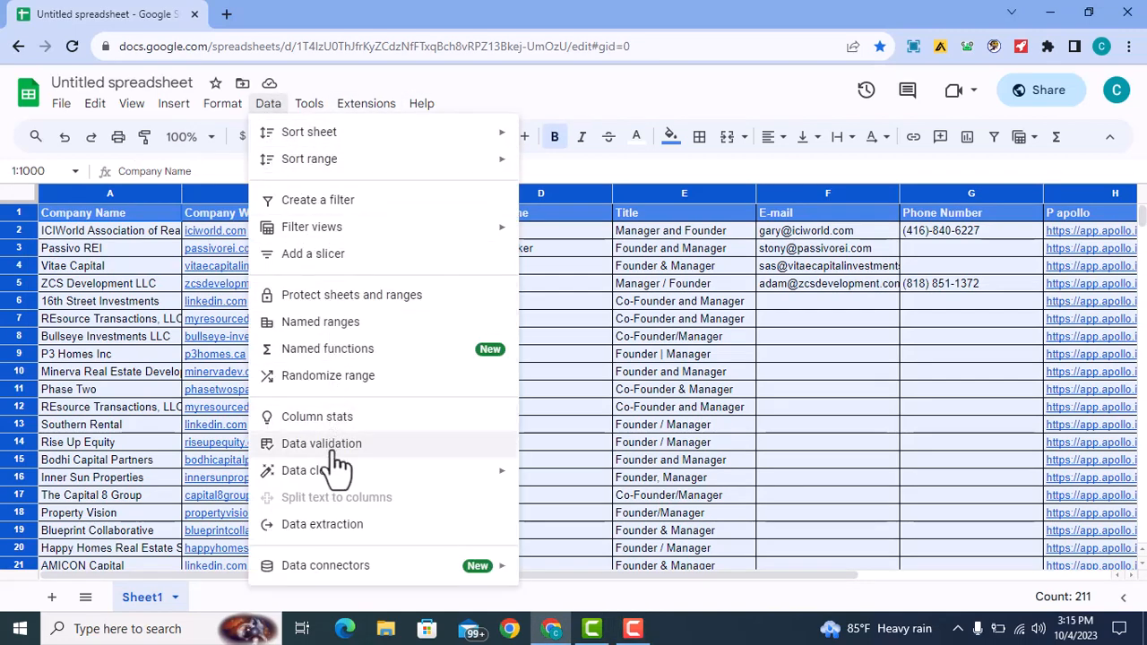
mouse_move(343, 474)
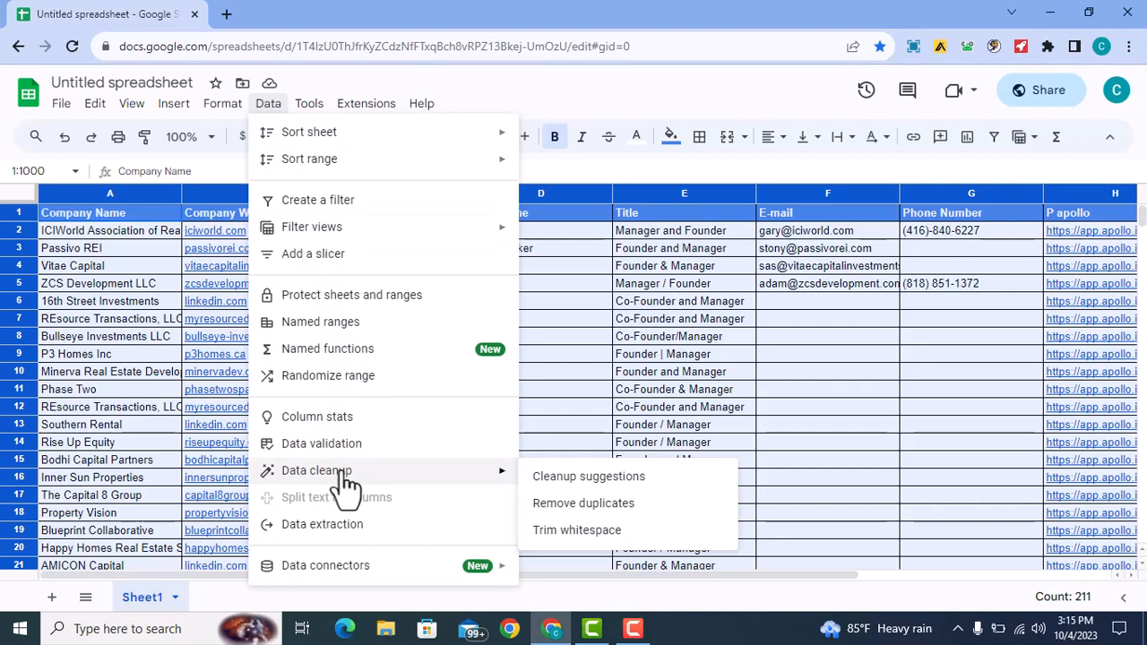
click(570, 508)
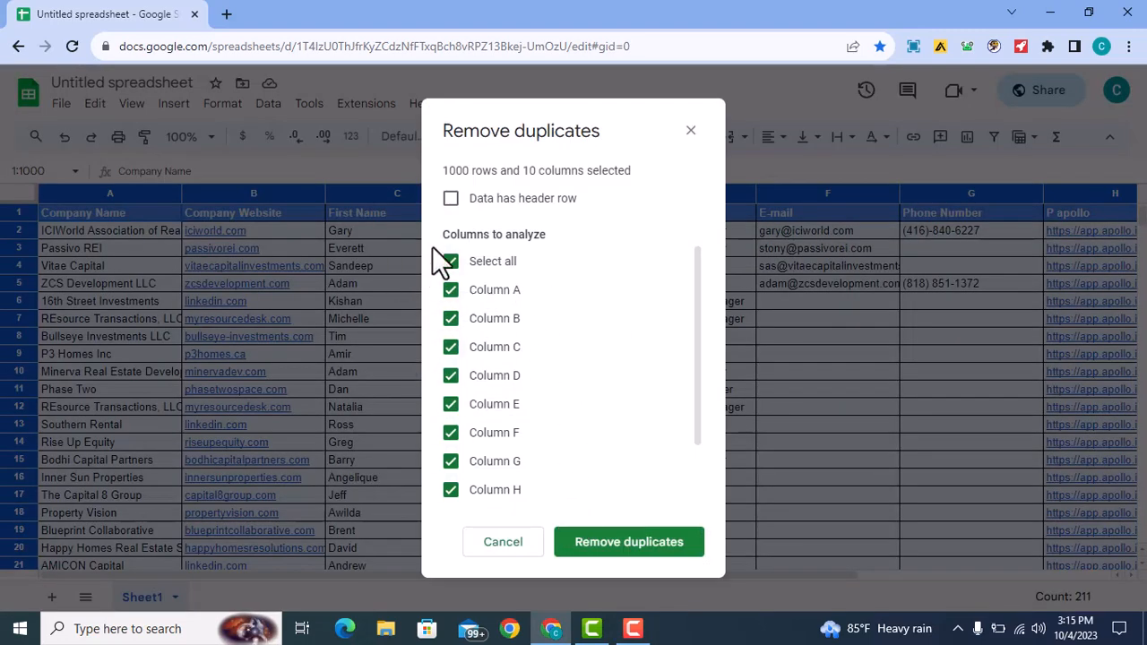
click(453, 263)
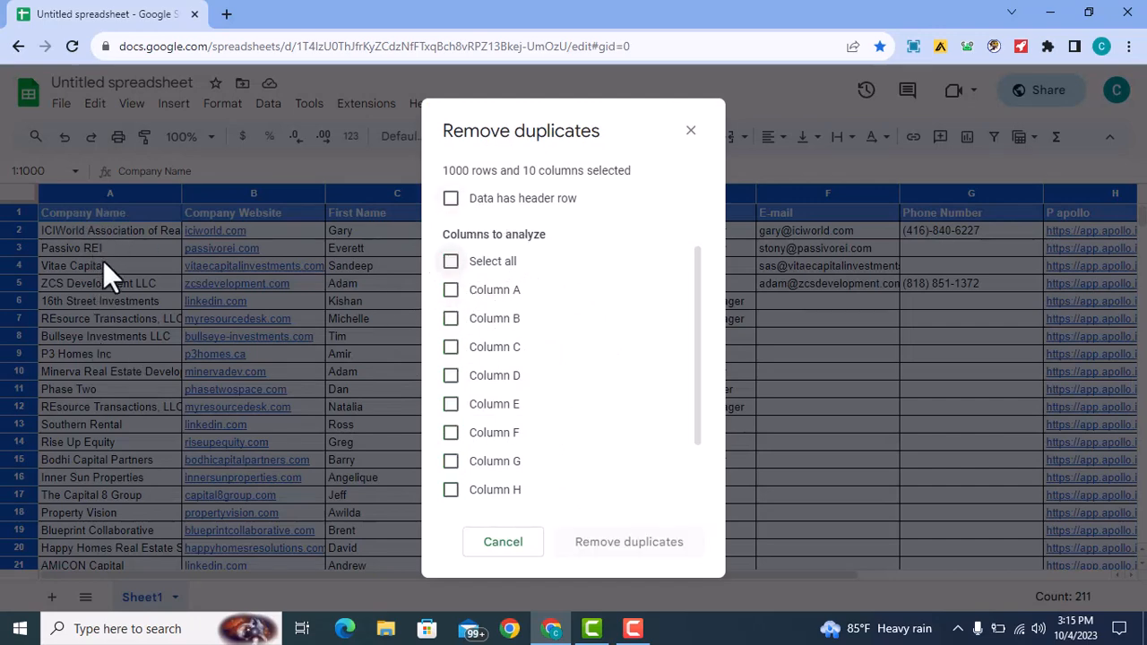
click(450, 290)
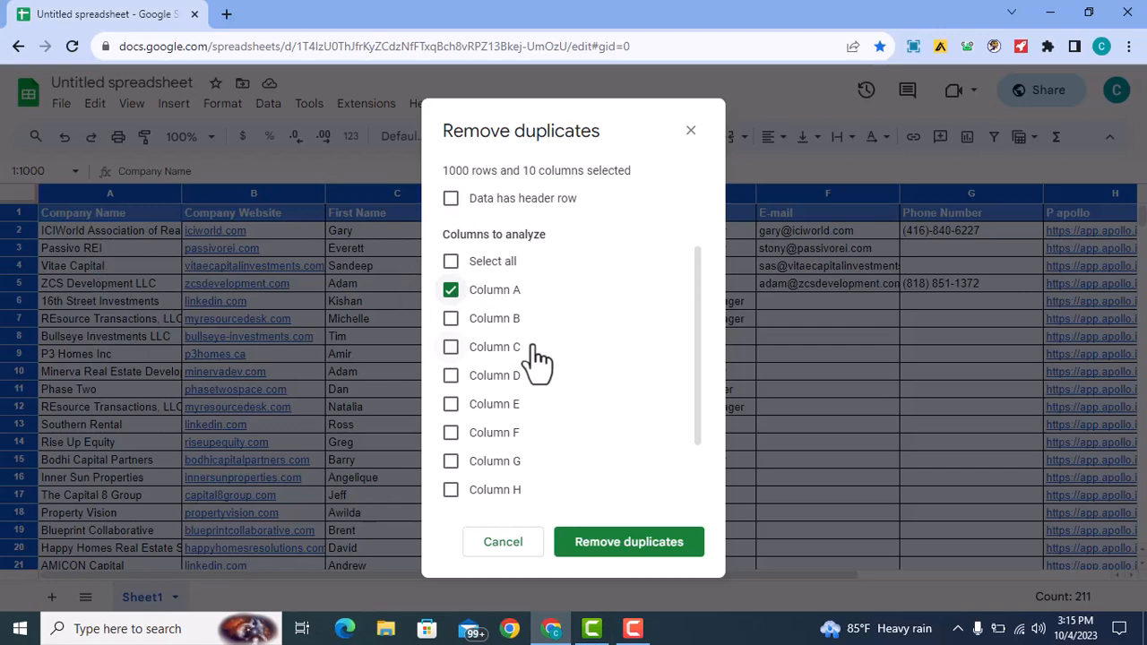
click(632, 546)
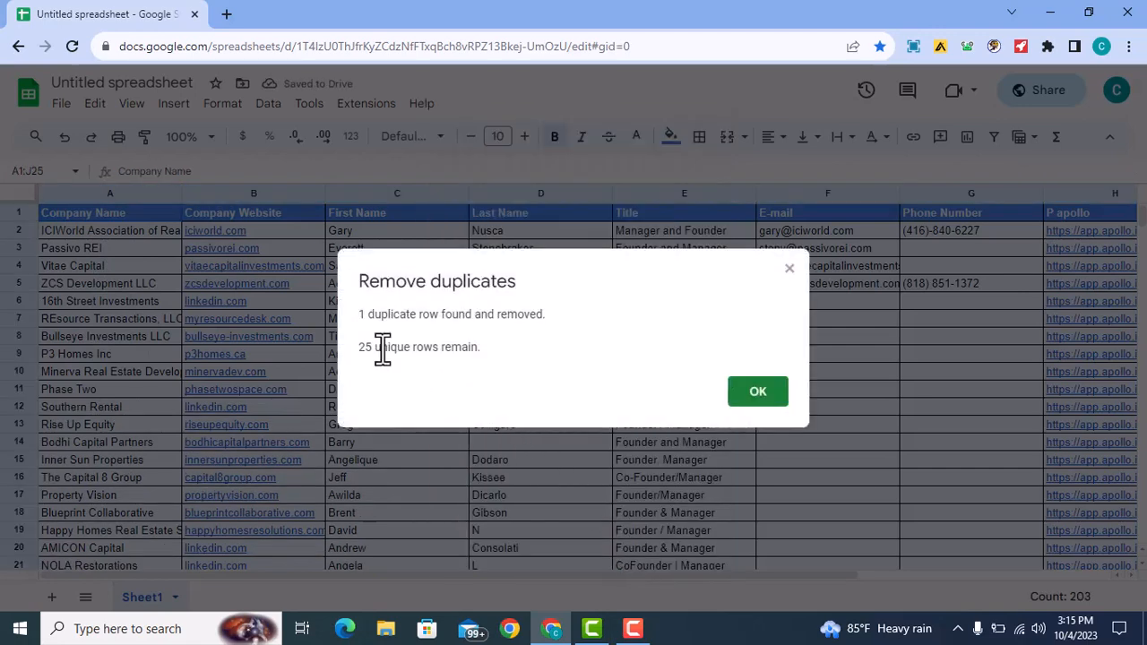
- Read the one-duplicate-removed result message and dismiss it
drag(373, 315, 530, 321)
click(530, 321)
drag(370, 315, 512, 330)
click(432, 348)
click(744, 398)
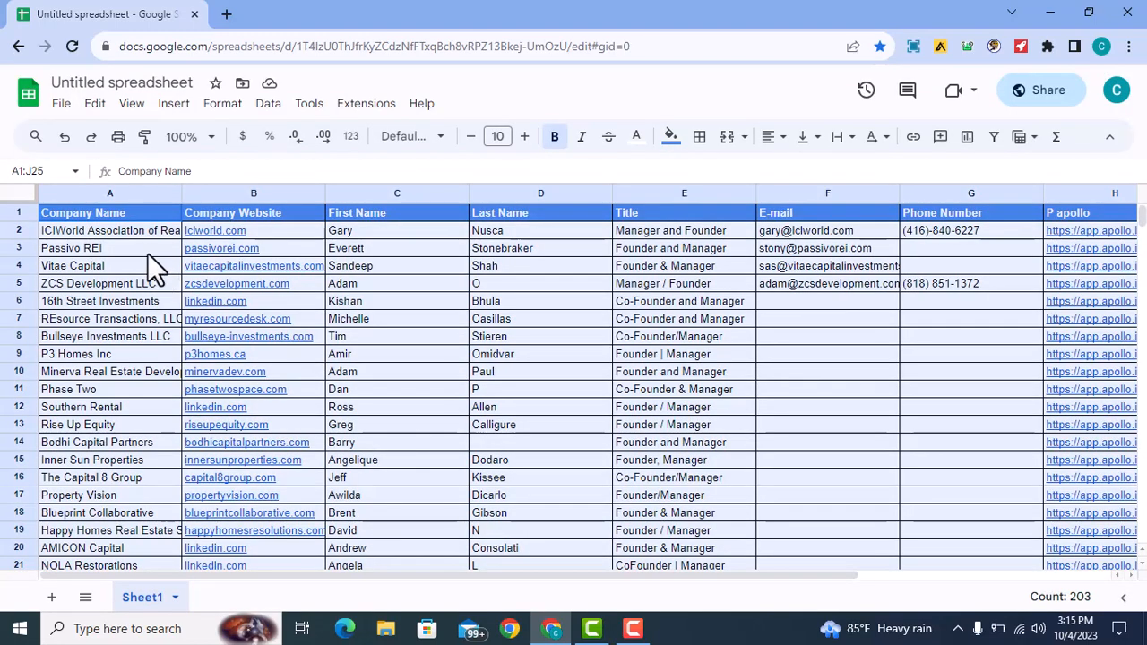
- Check rows 5 and 6 for emails, phones and websites; 16th Street Investments lists only linkedin.com
click(146, 253)
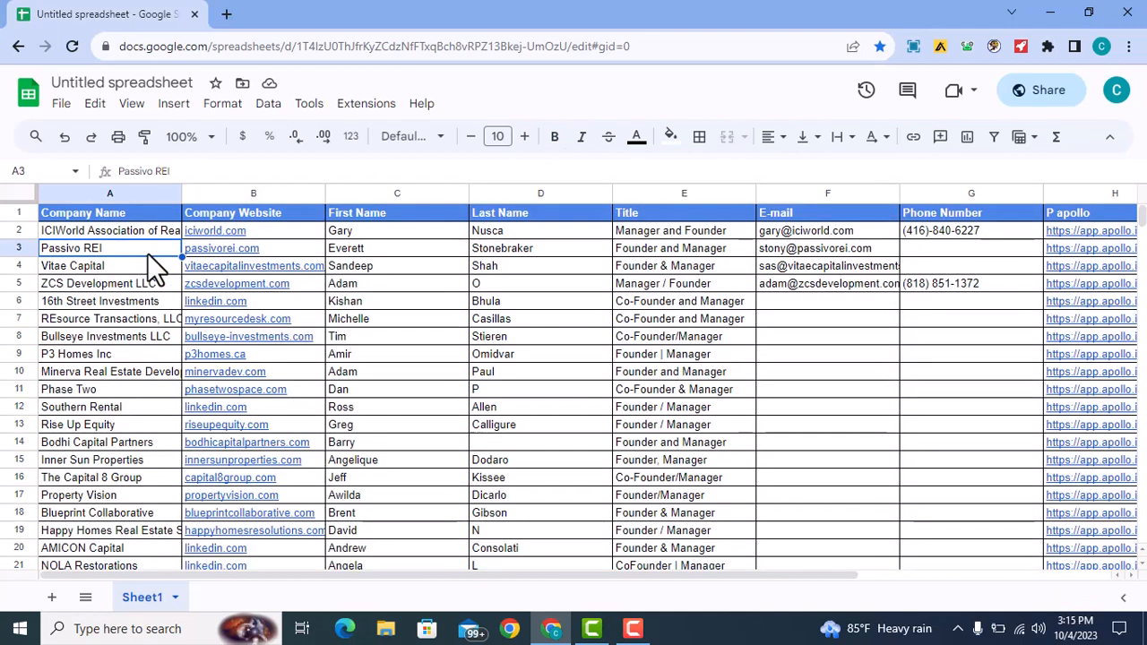
click(130, 229)
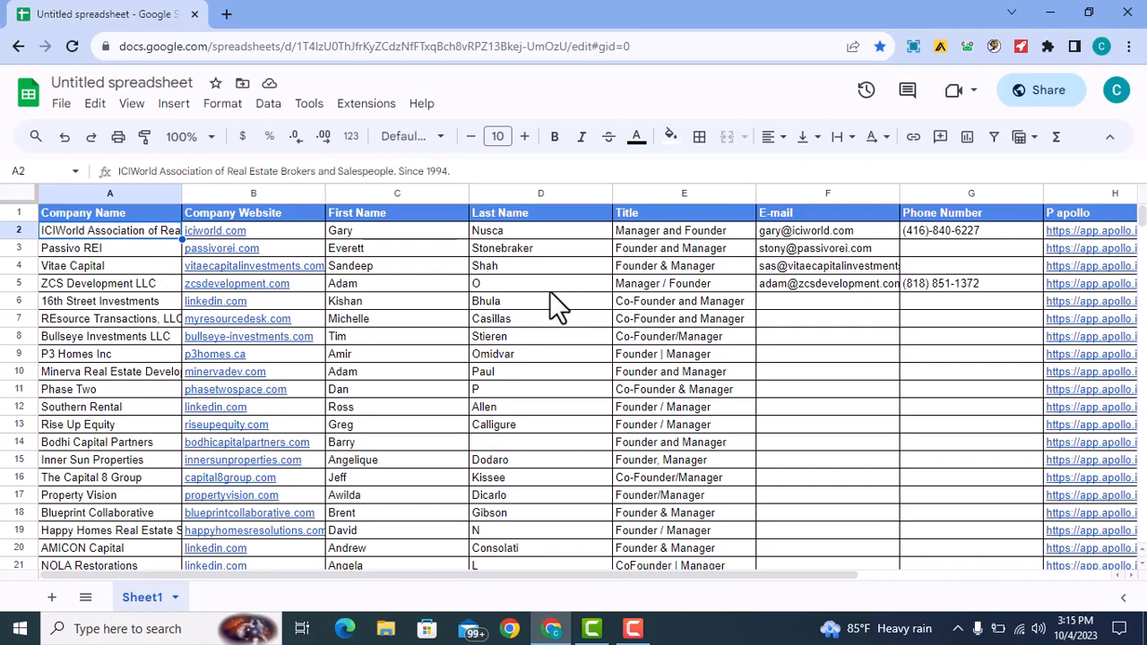
drag(478, 575, 576, 547)
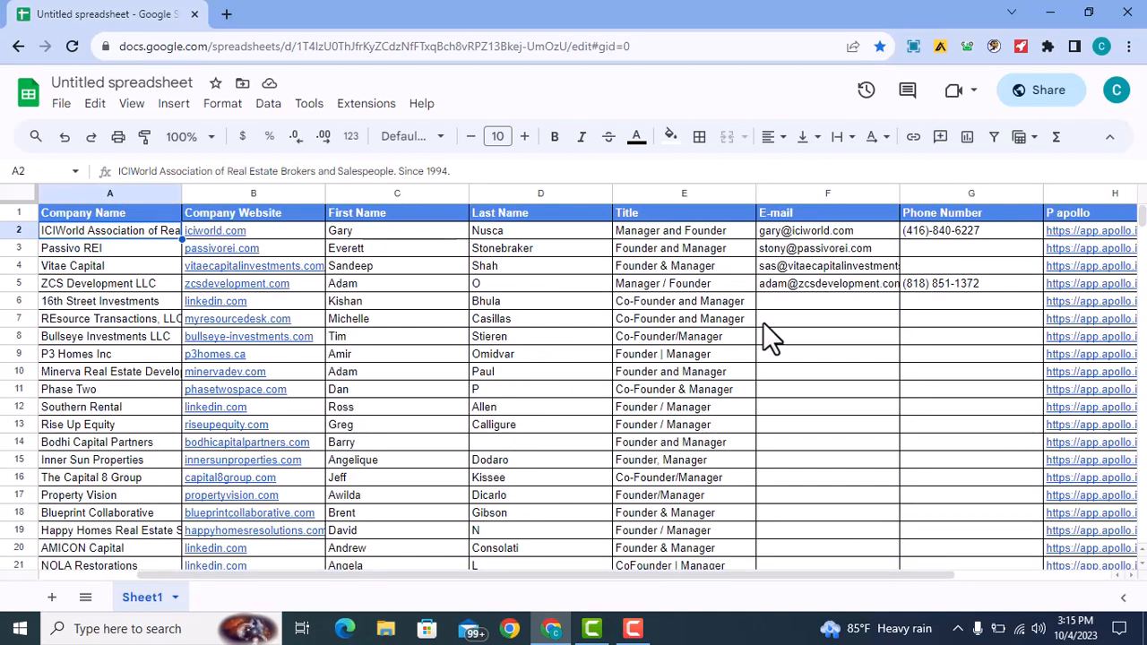
click(838, 266)
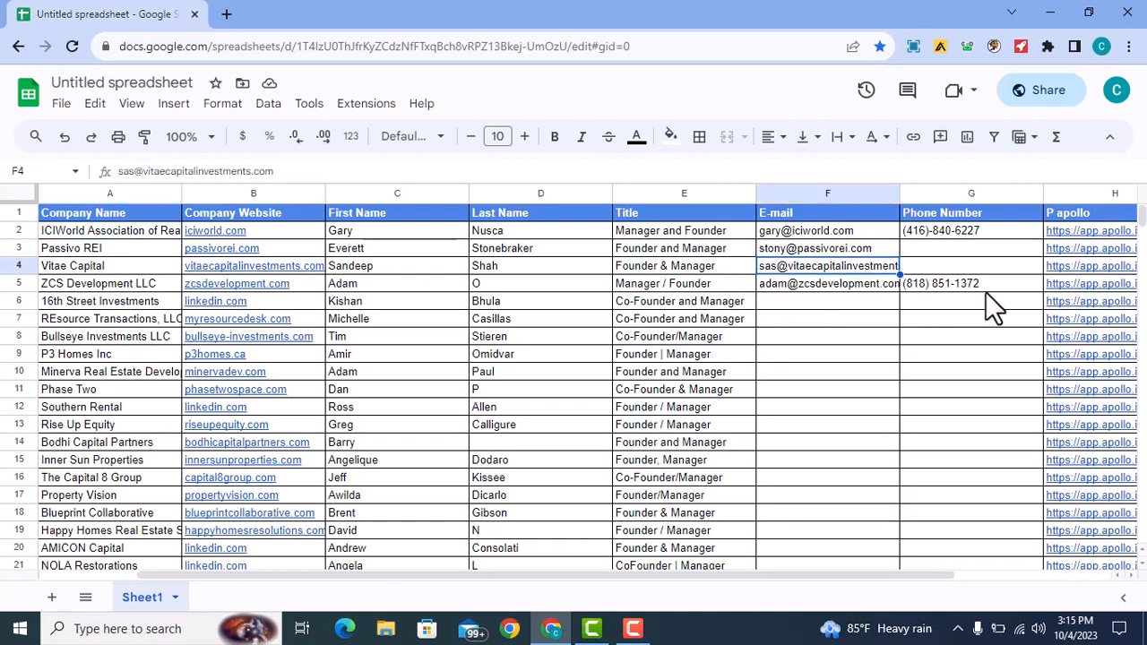
click(1077, 288)
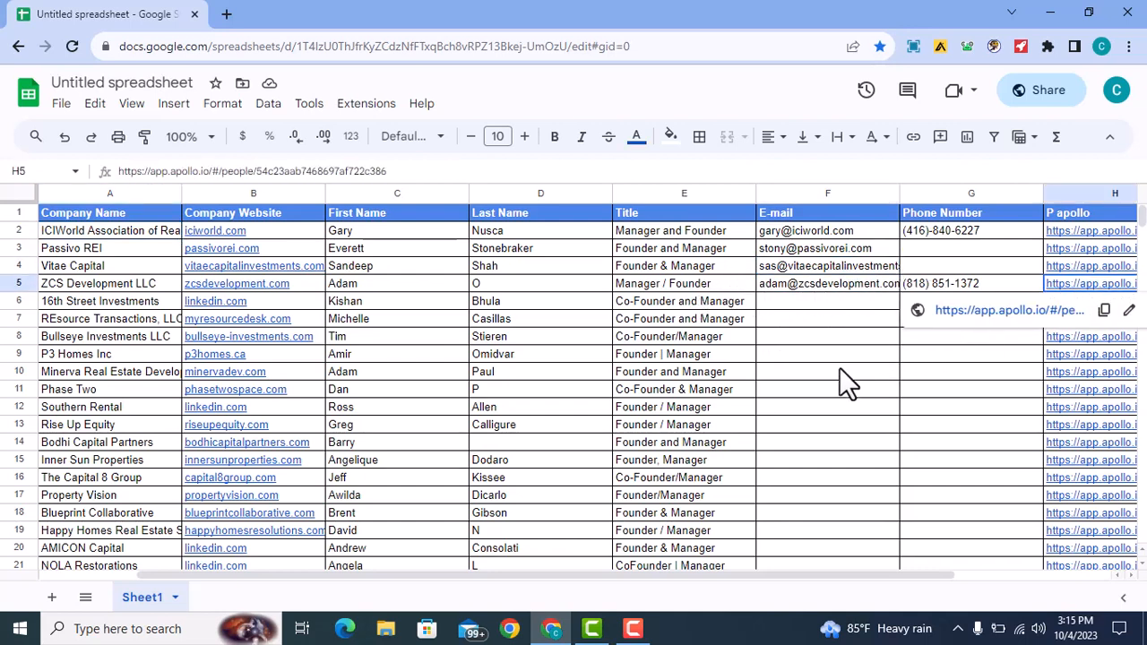
click(839, 369)
click(1072, 284)
click(739, 303)
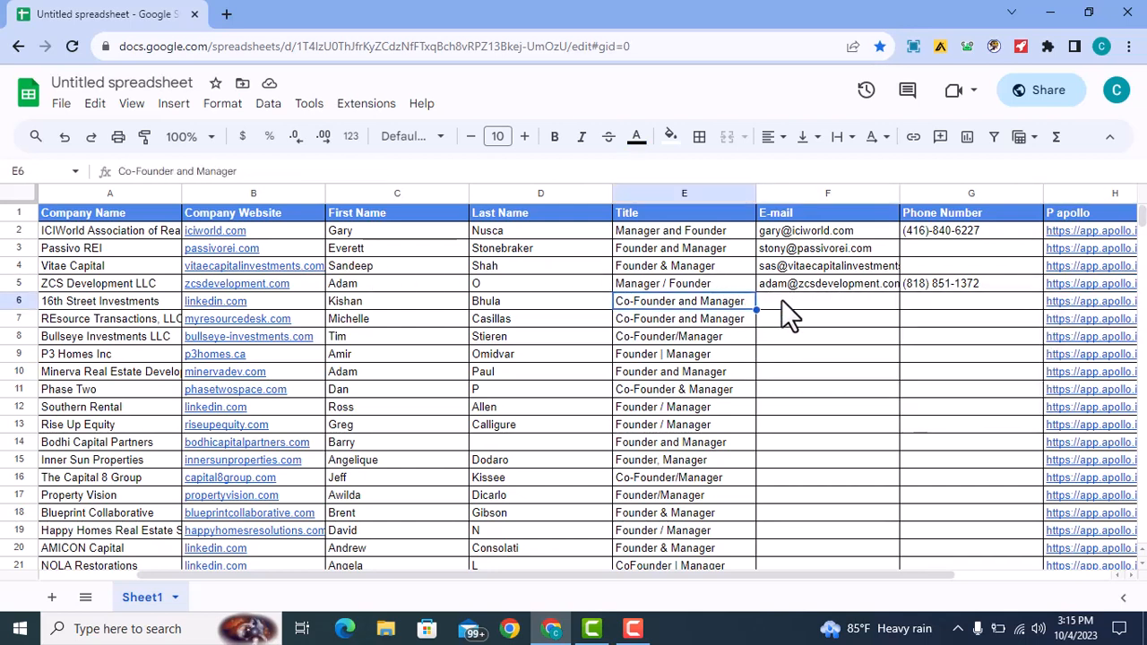
click(782, 303)
click(928, 302)
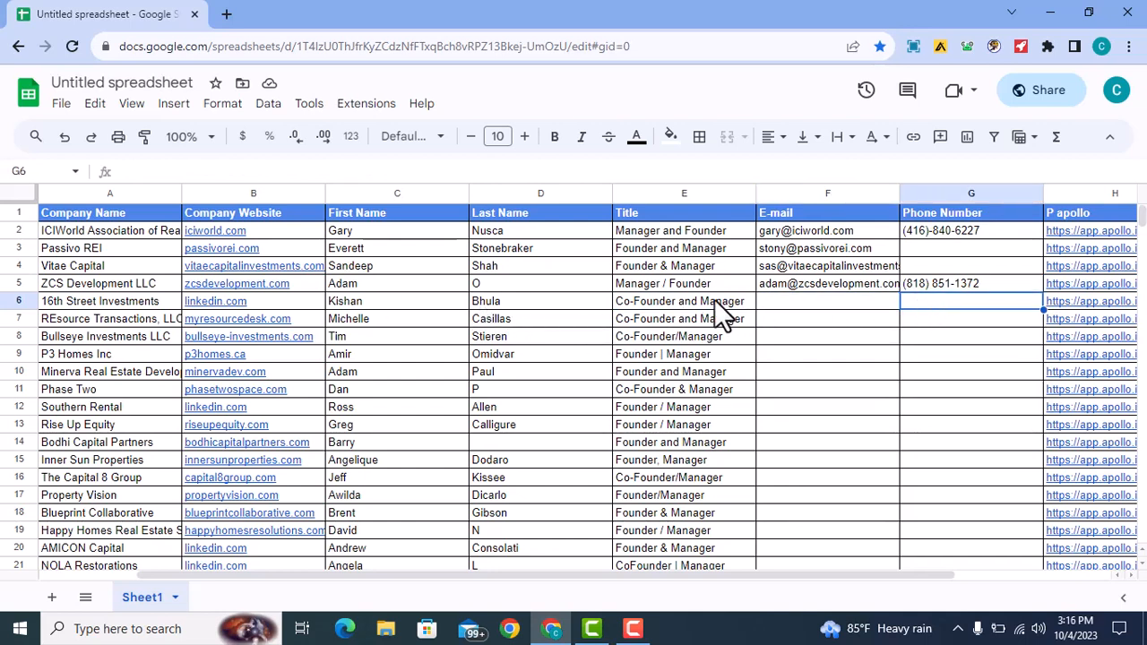
click(235, 313)
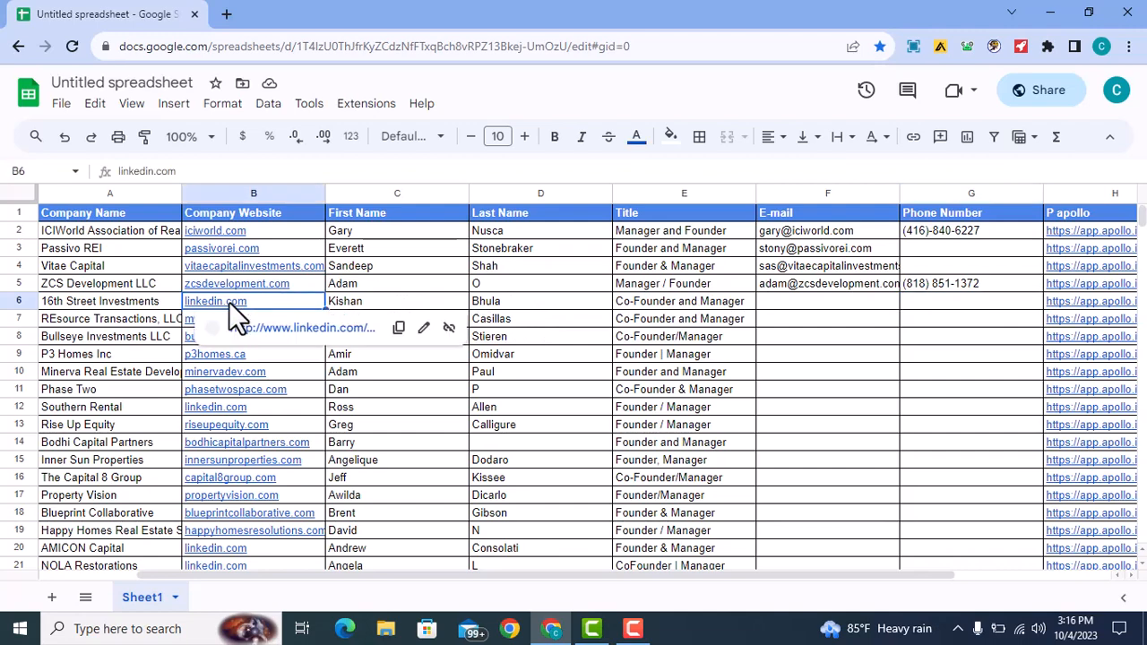
- Delete row 6, the 16th Street Investments lead, from the sheet
click(18, 301)
right_click(18, 301)
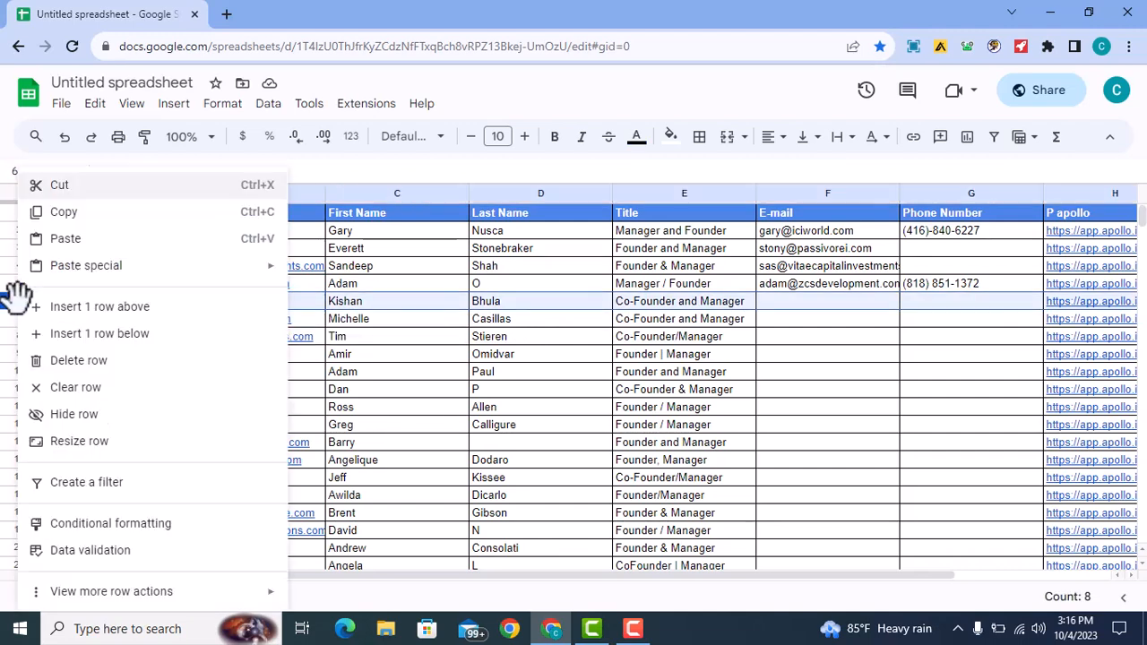
click(106, 362)
click(867, 331)
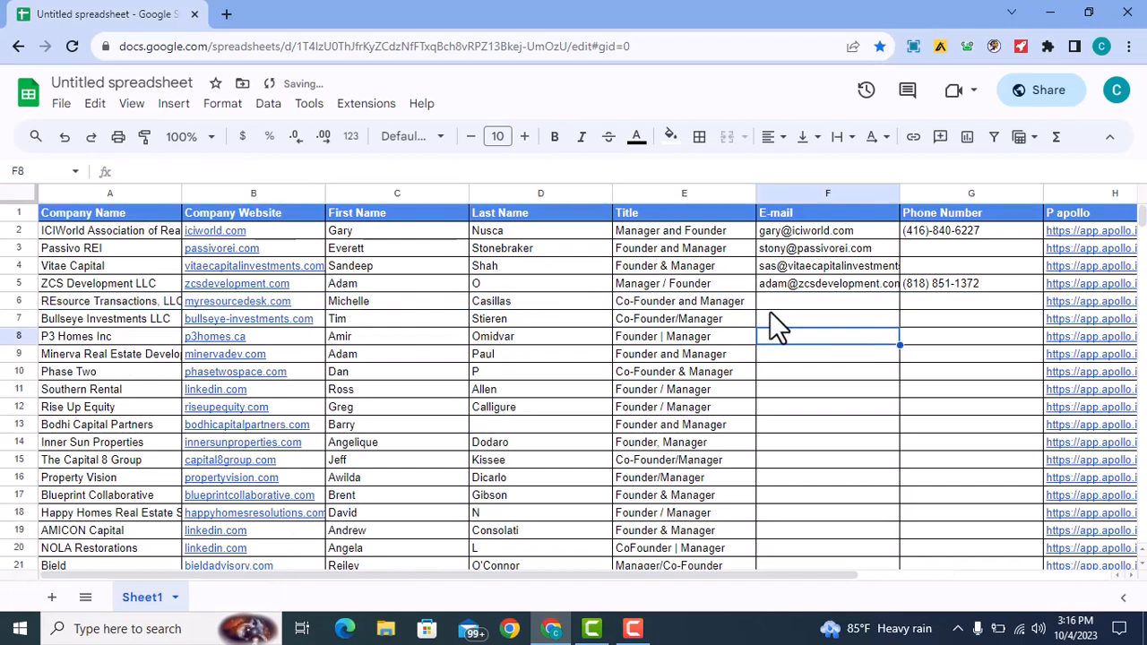
click(253, 301)
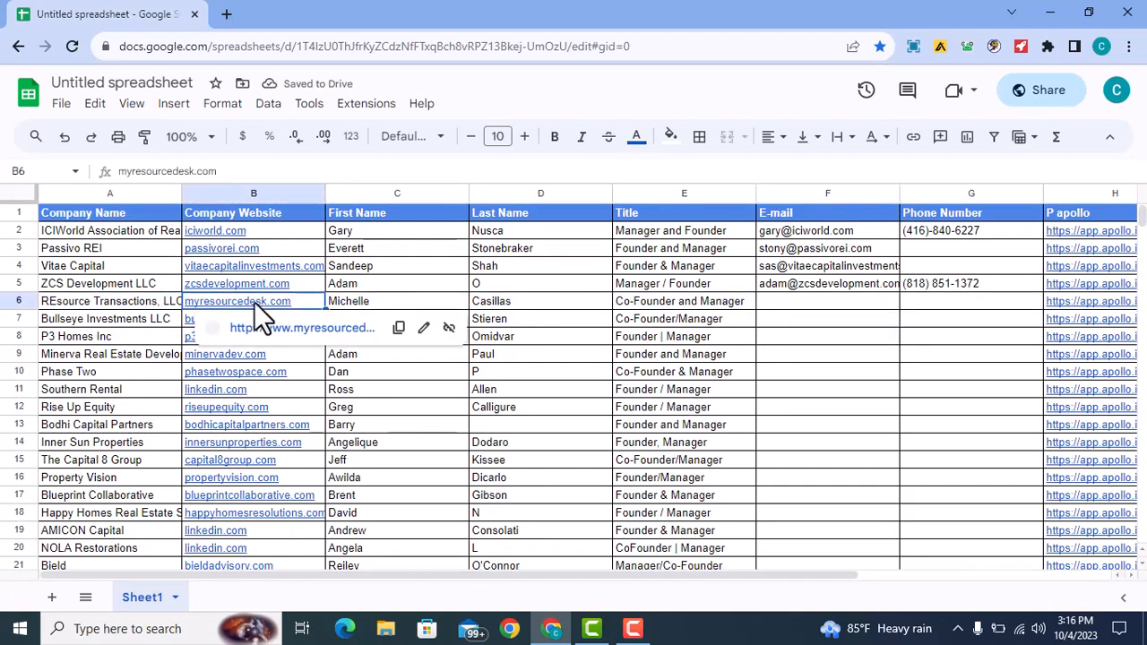
click(357, 339)
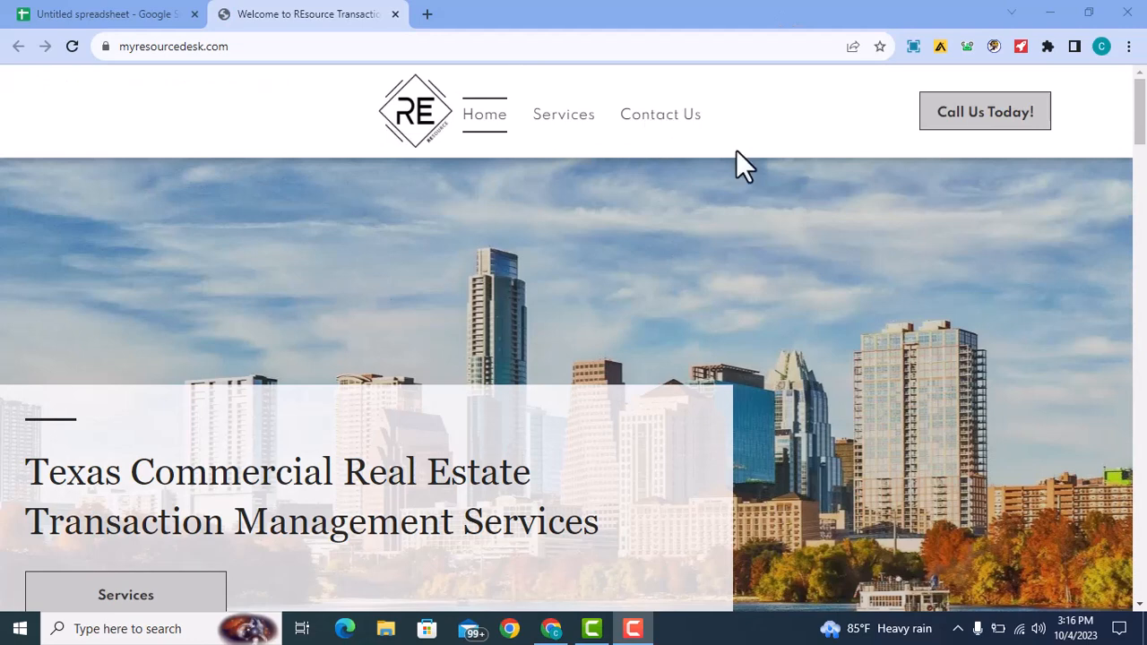
drag(1141, 125, 1144, 591)
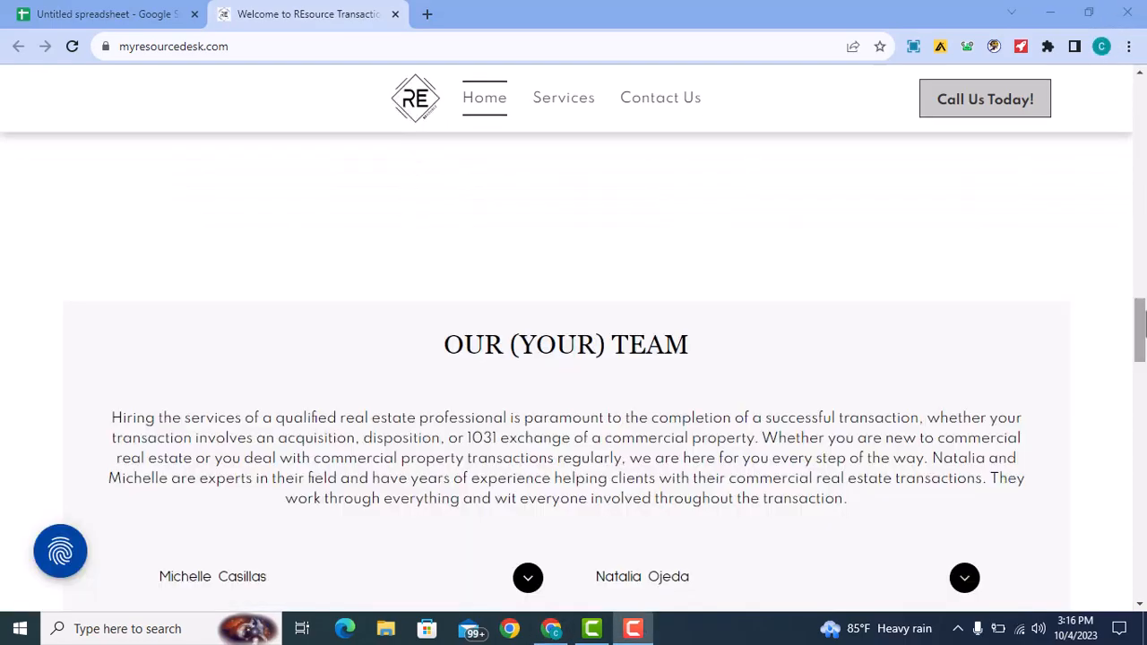
drag(1142, 323, 1142, 564)
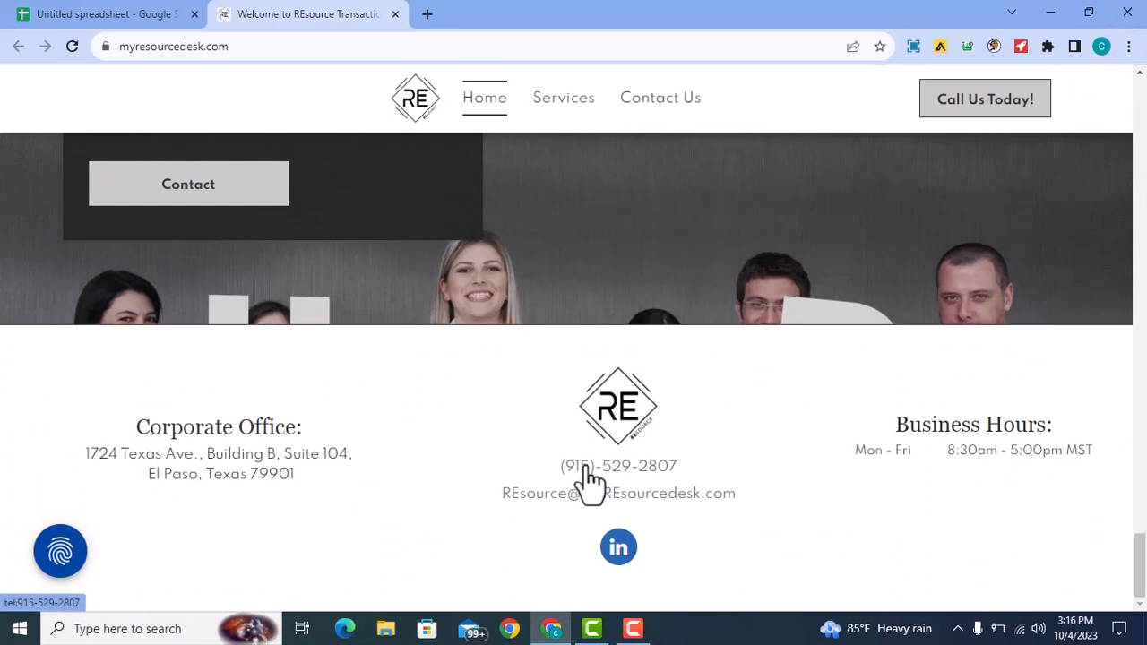
drag(549, 464, 691, 469)
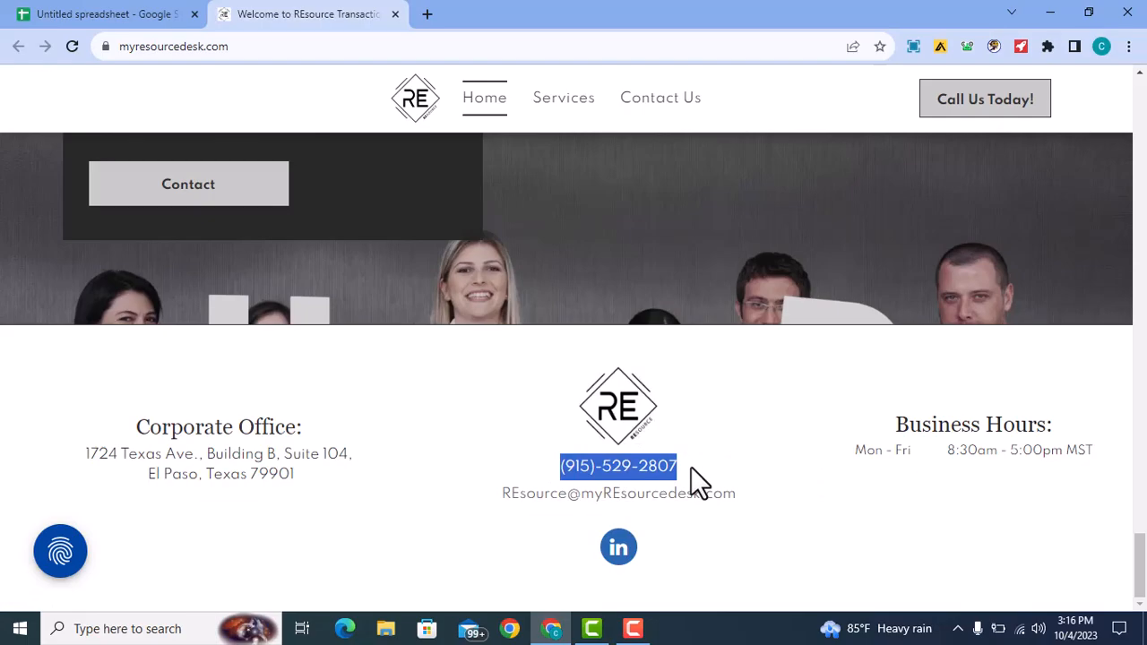
click(691, 468)
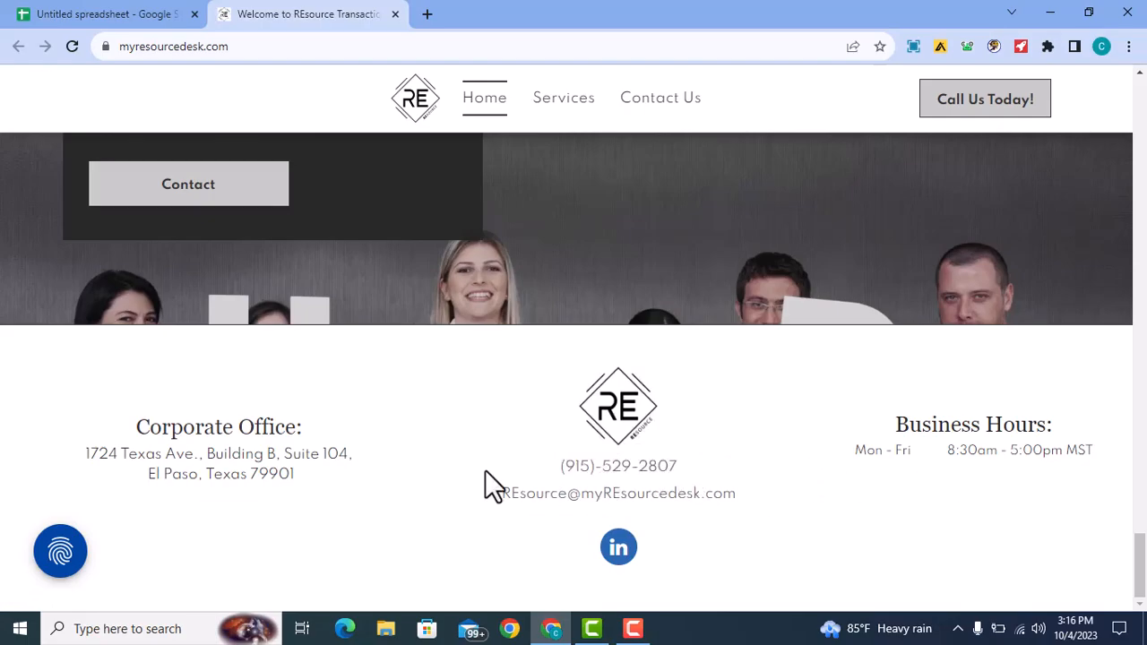
drag(1142, 570, 1120, 123)
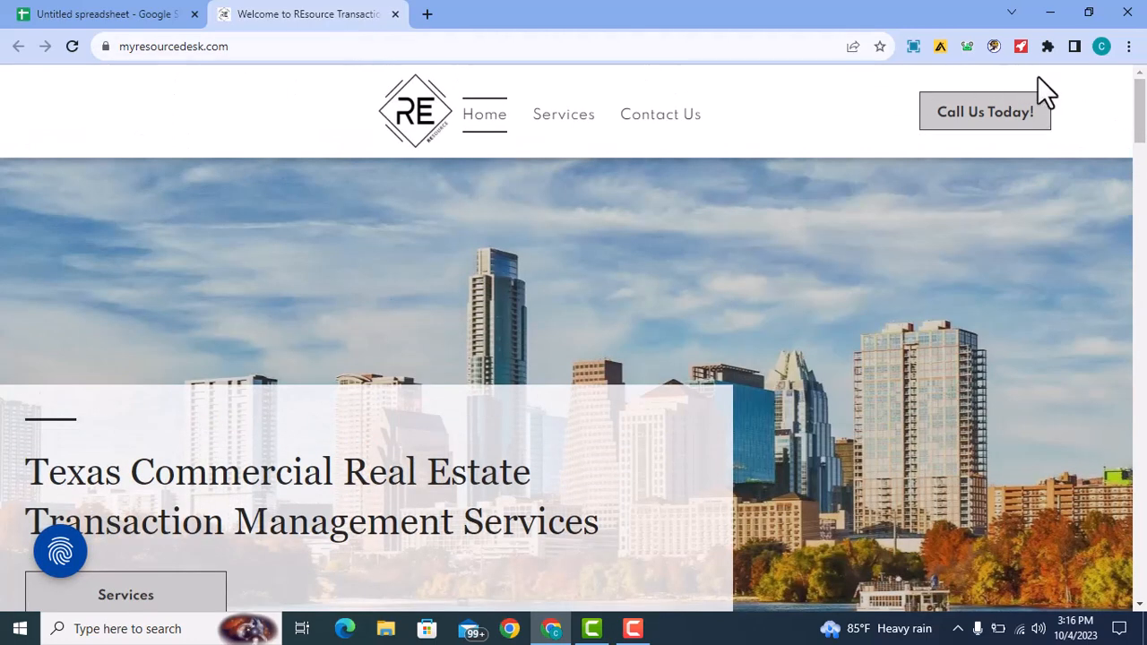
- Open the REsource Transactions Contact Us page and scroll through its contact cards
click(658, 133)
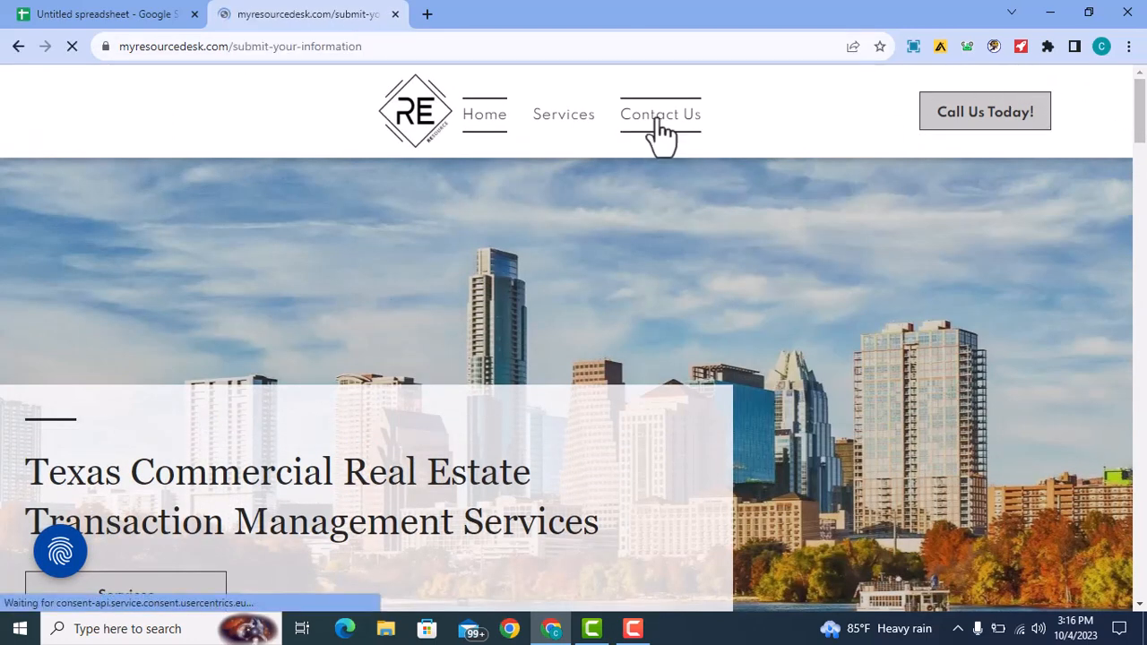
scroll(1014, 318, down, 7)
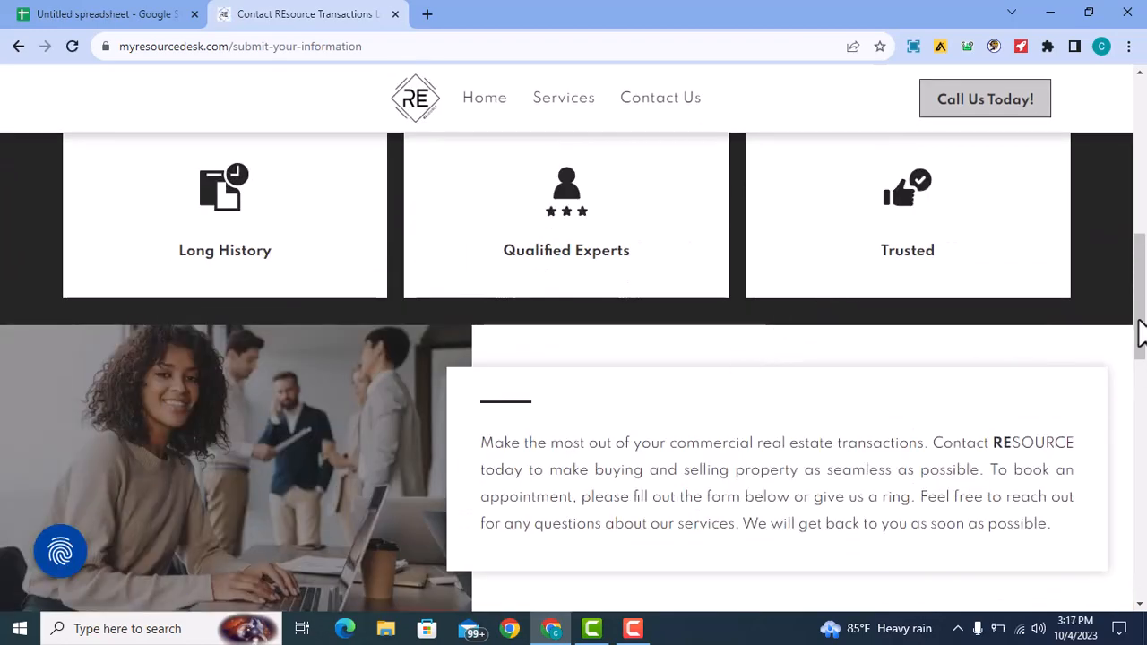
scroll(1136, 314, up, 4)
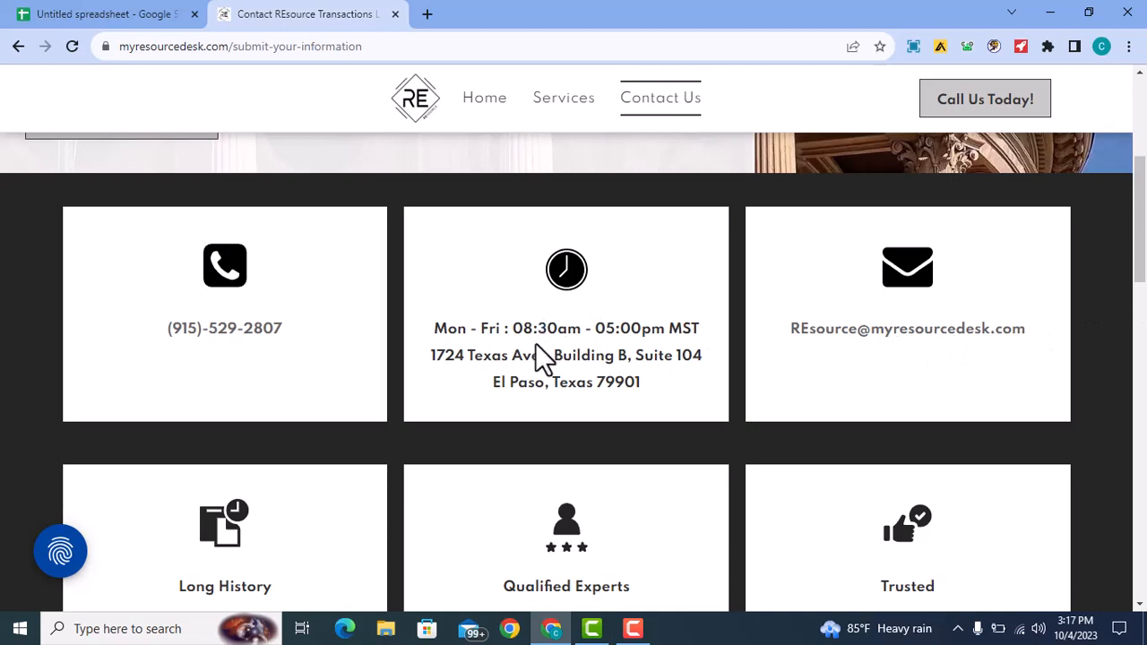
scroll(896, 376, down, 2)
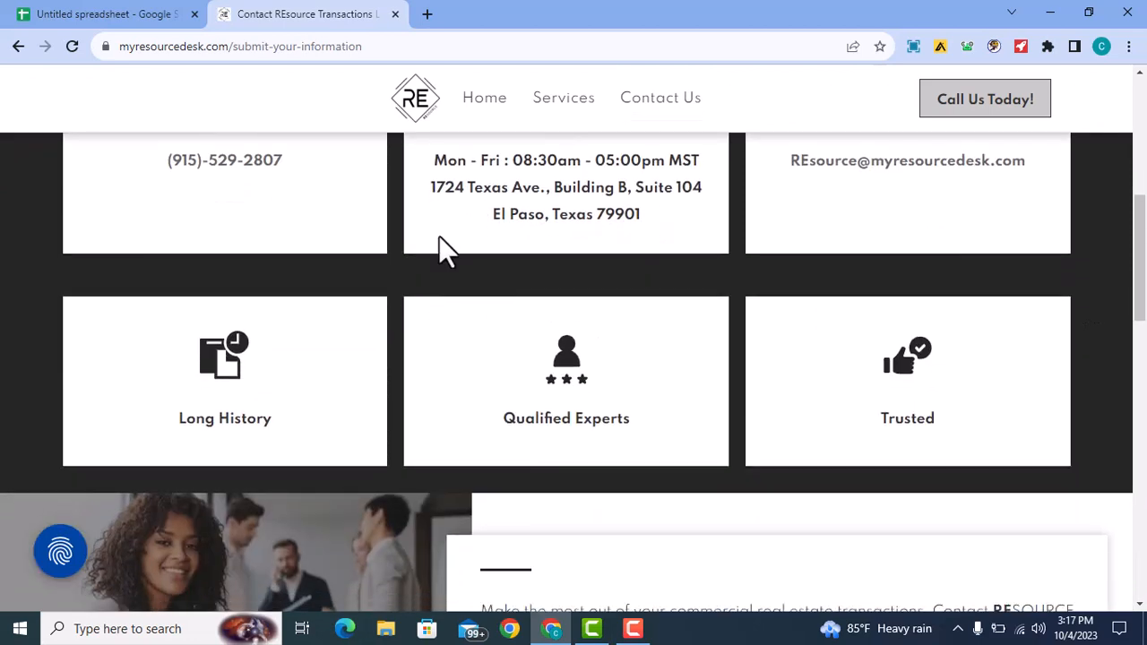
scroll(265, 213, up, 1)
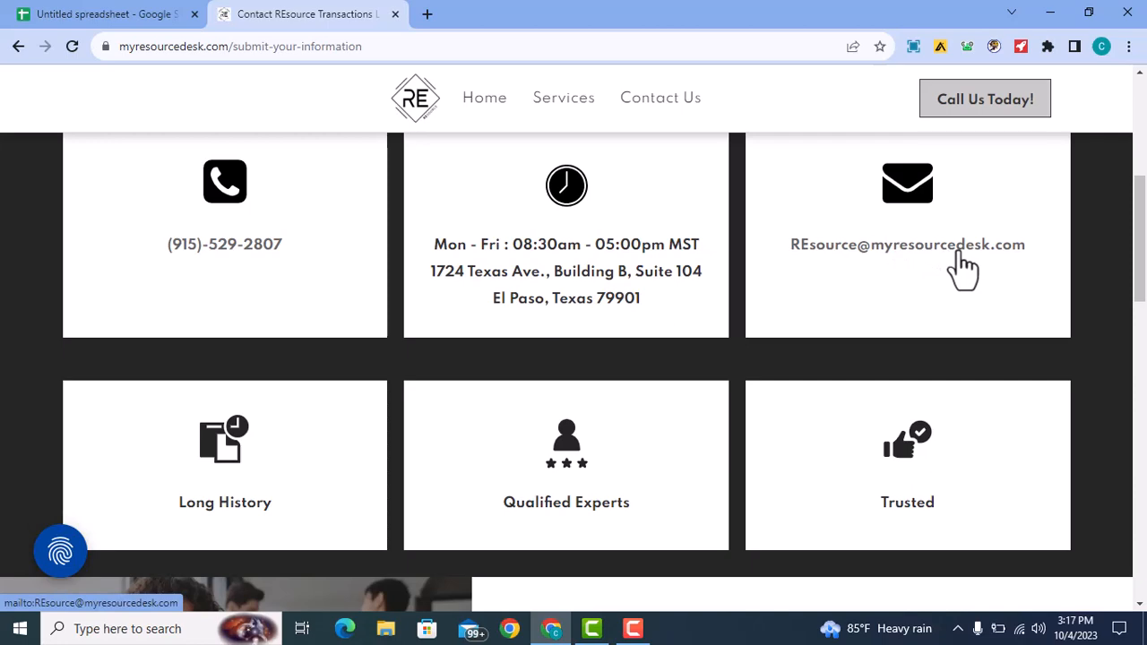
click(59, 14)
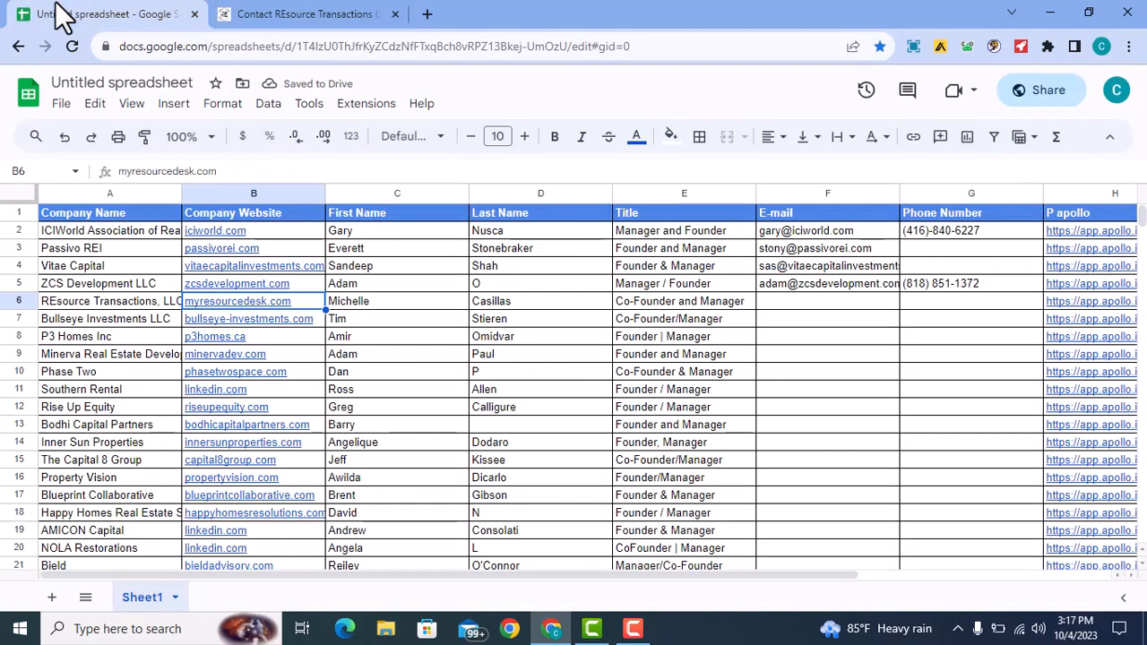
click(310, 13)
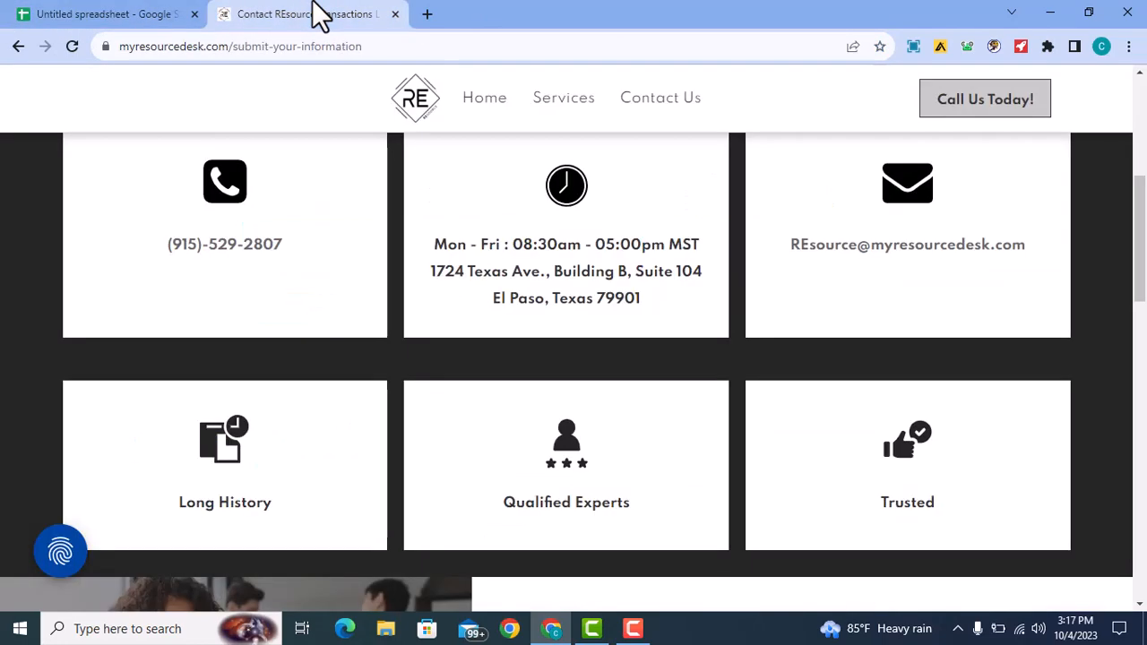
click(153, 14)
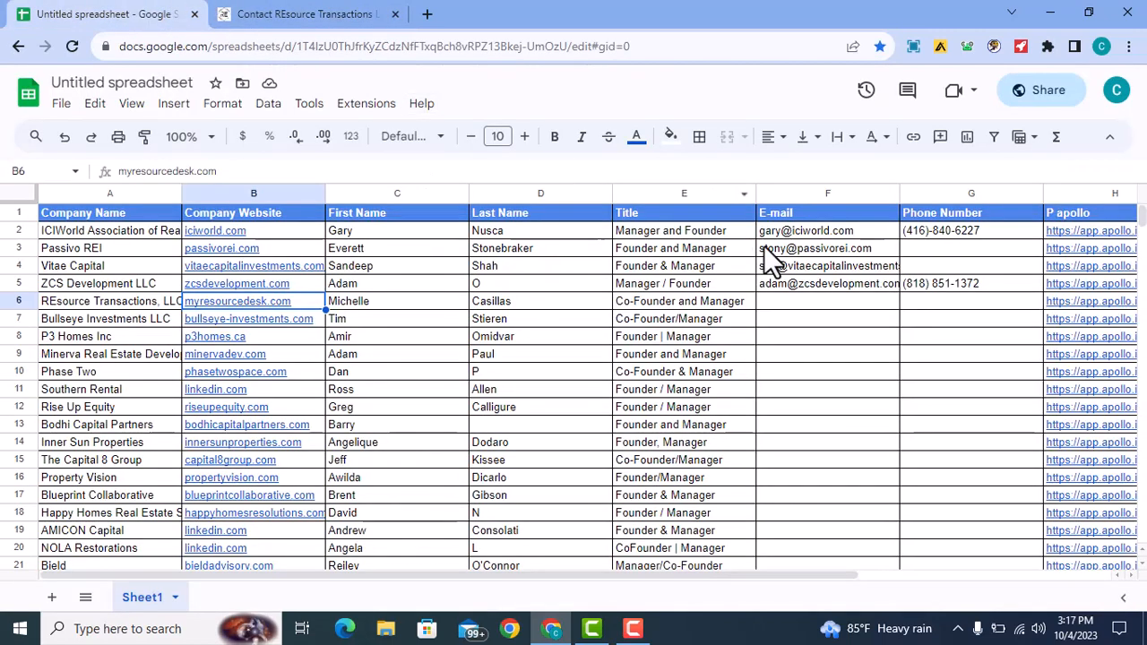
click(783, 302)
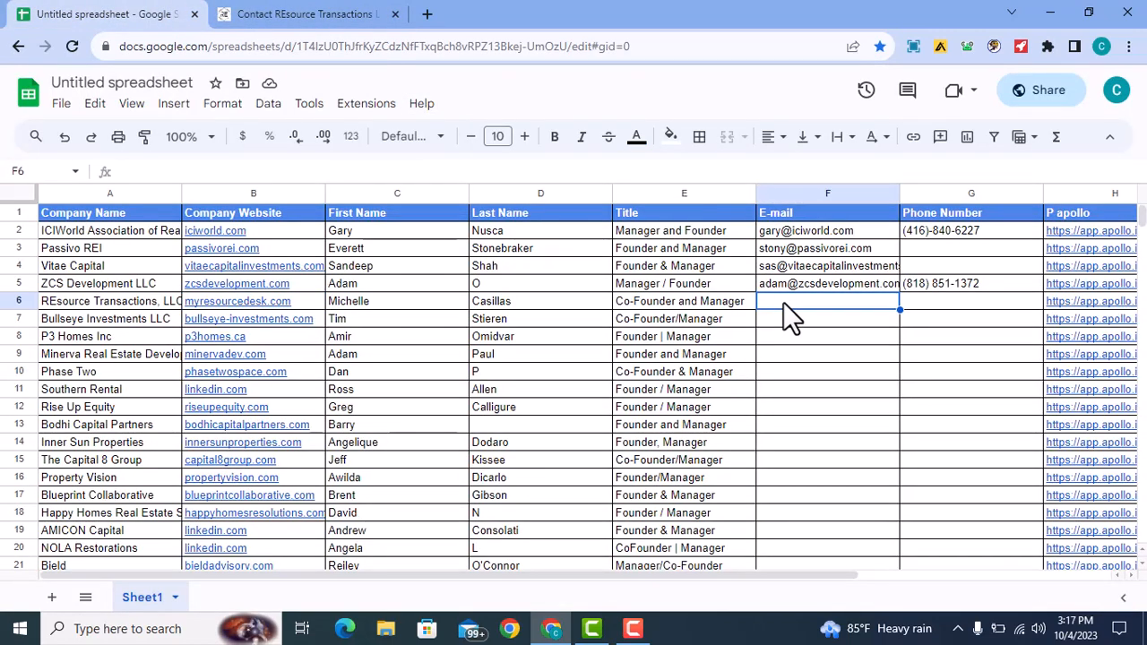
click(929, 306)
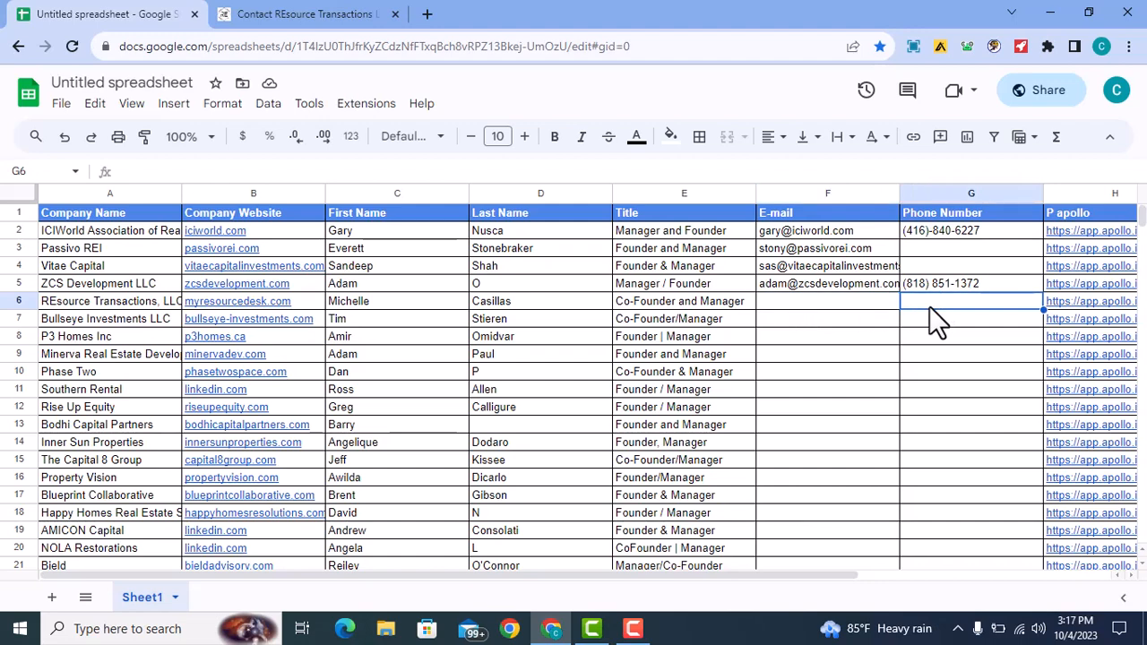
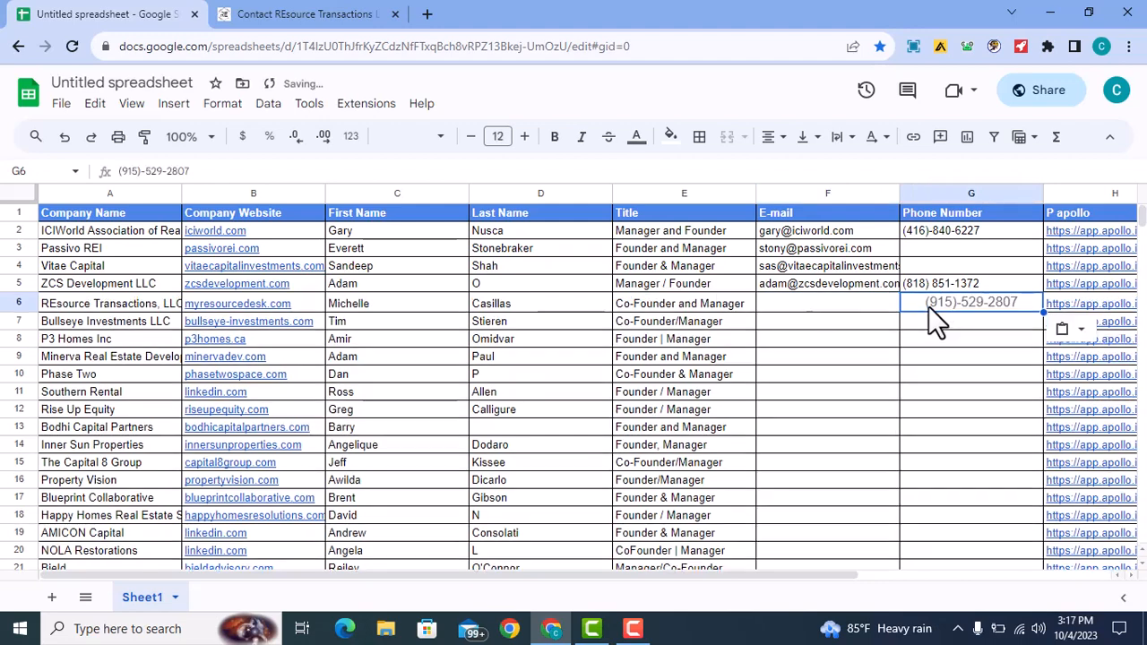
click(1064, 329)
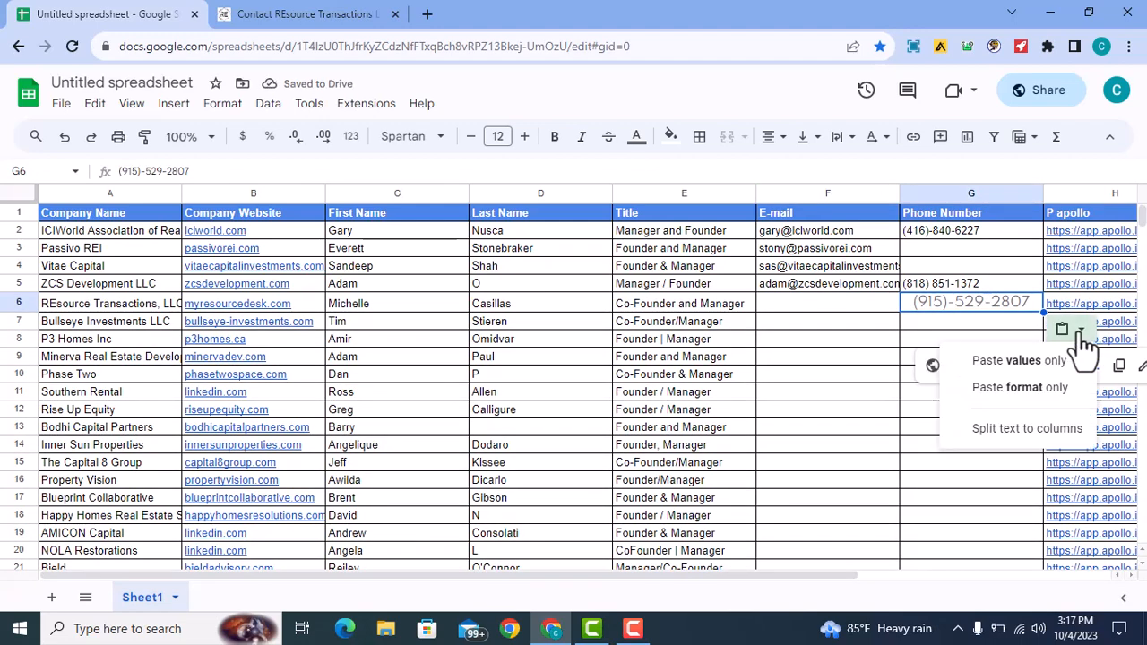
click(1007, 361)
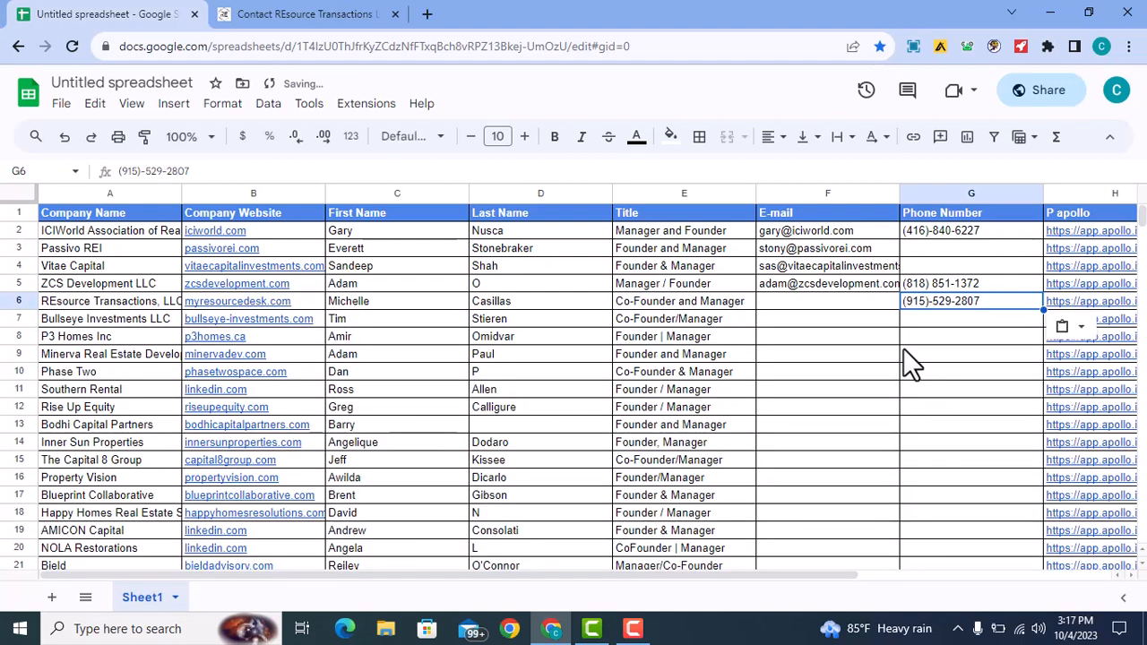
click(881, 322)
click(832, 297)
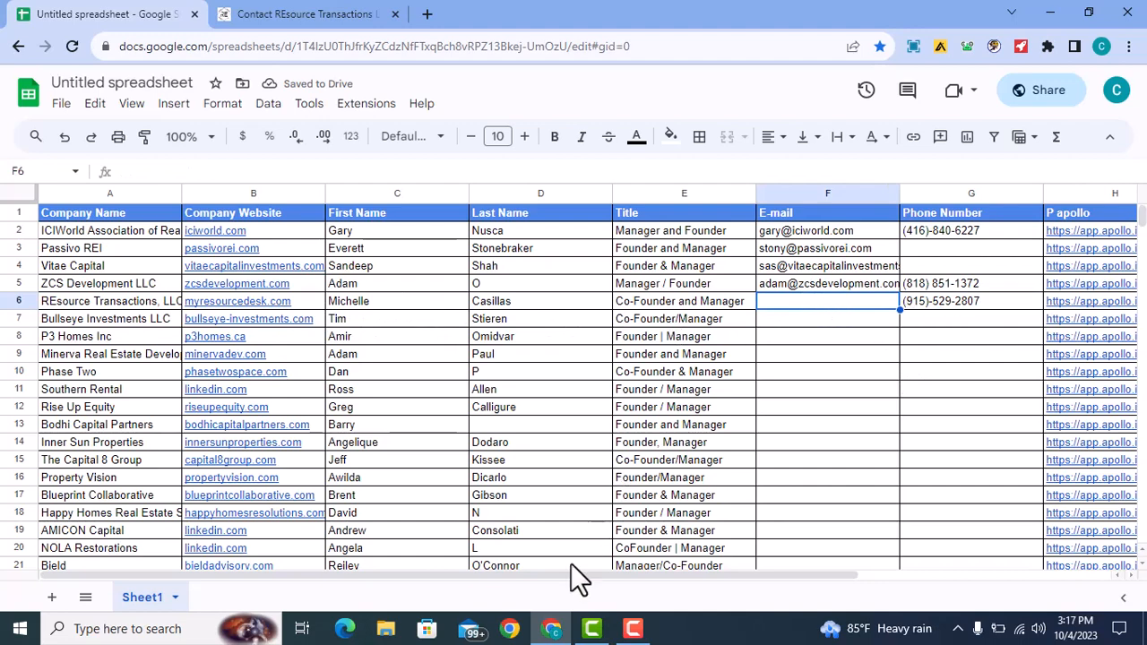
- Open the row 6 contact's LinkedIn URL from cell I6 in a new tab
drag(559, 577, 822, 571)
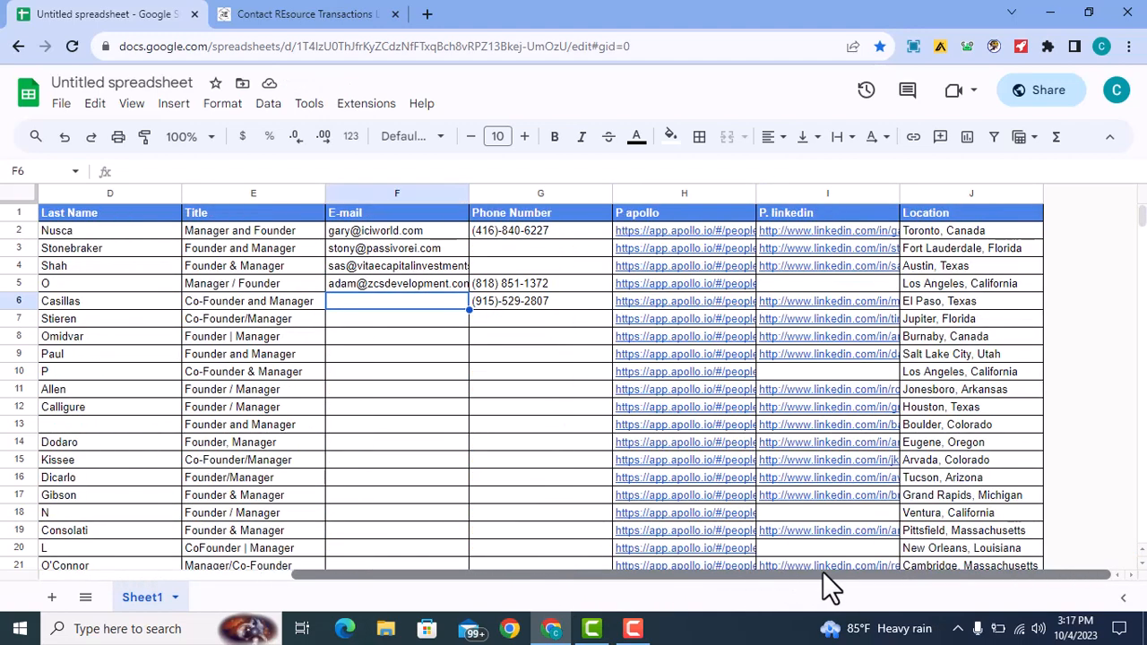
double_click(411, 304)
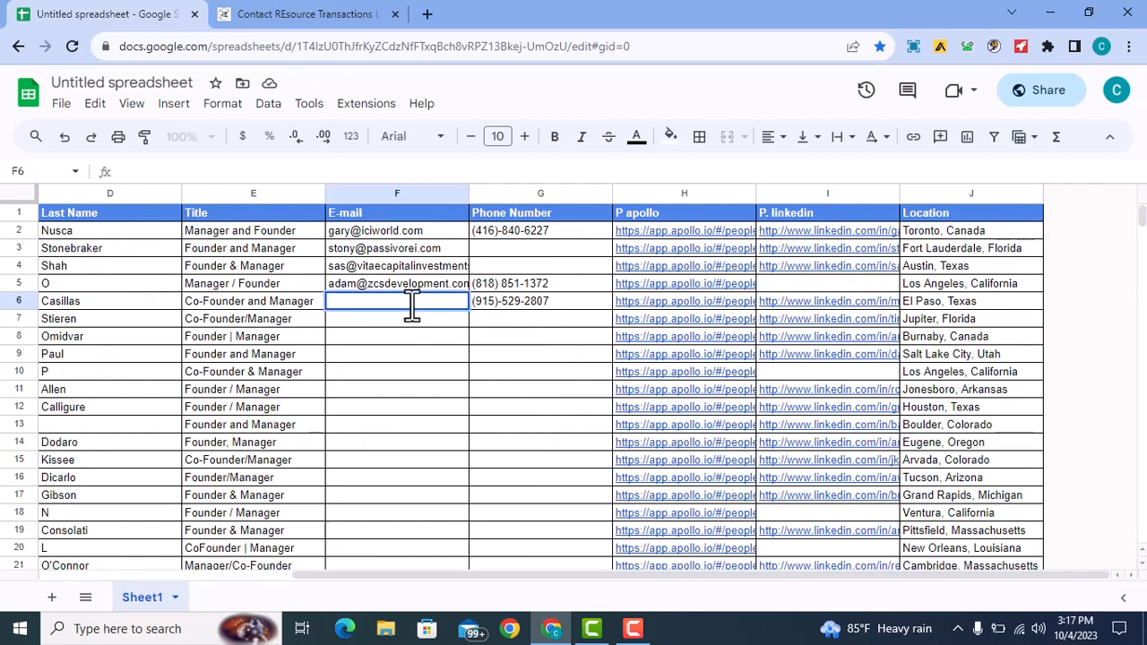
click(611, 303)
click(659, 303)
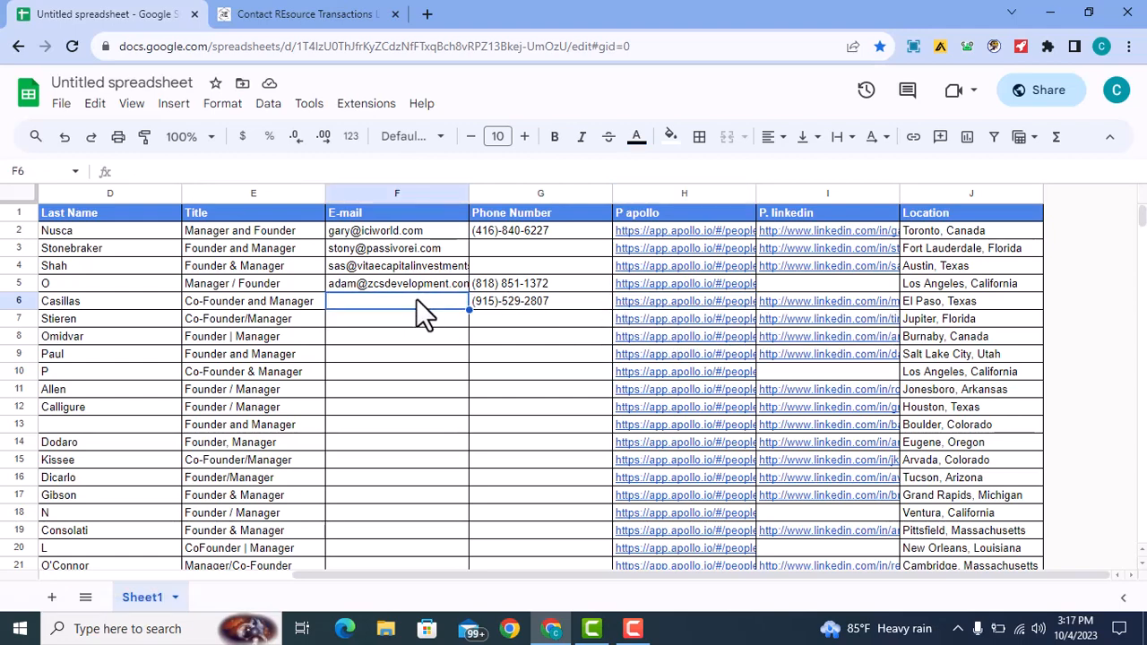
click(699, 298)
click(791, 298)
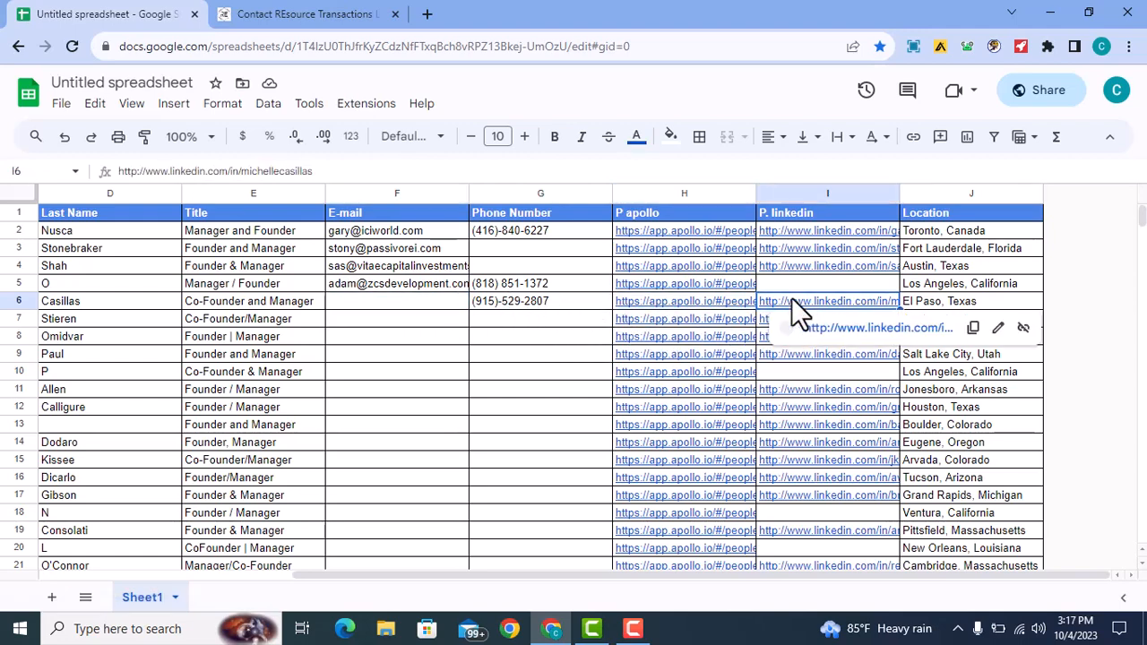
click(847, 343)
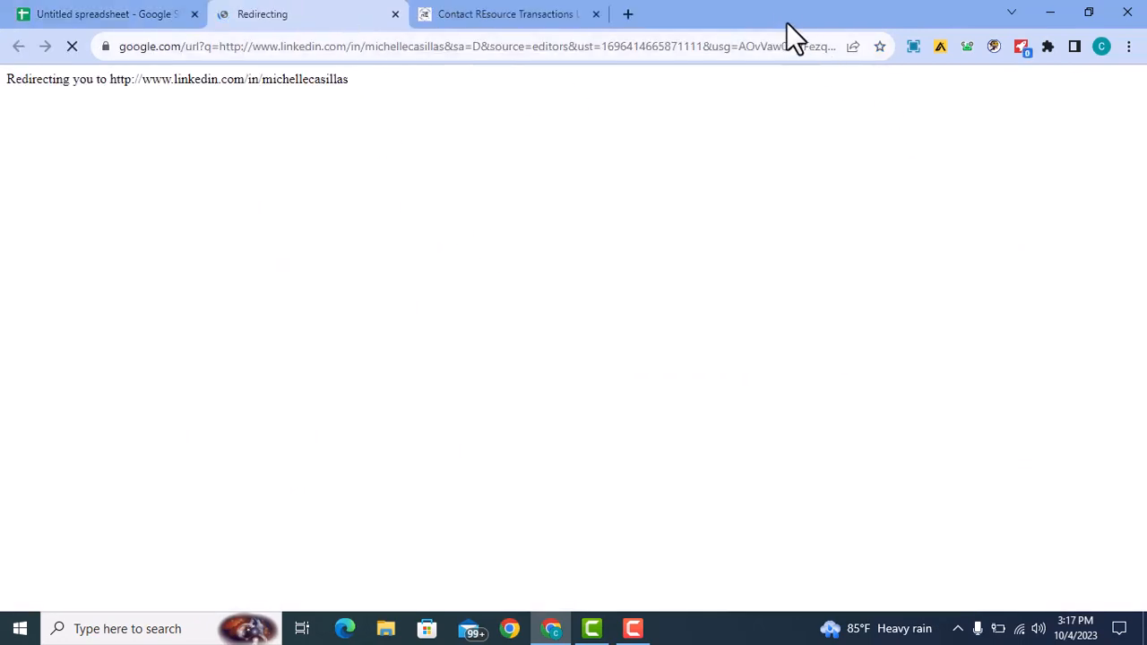
- Reveal the contact's e-mails in Kendo, copy the work address, and return to the spreadsheet
click(682, 4)
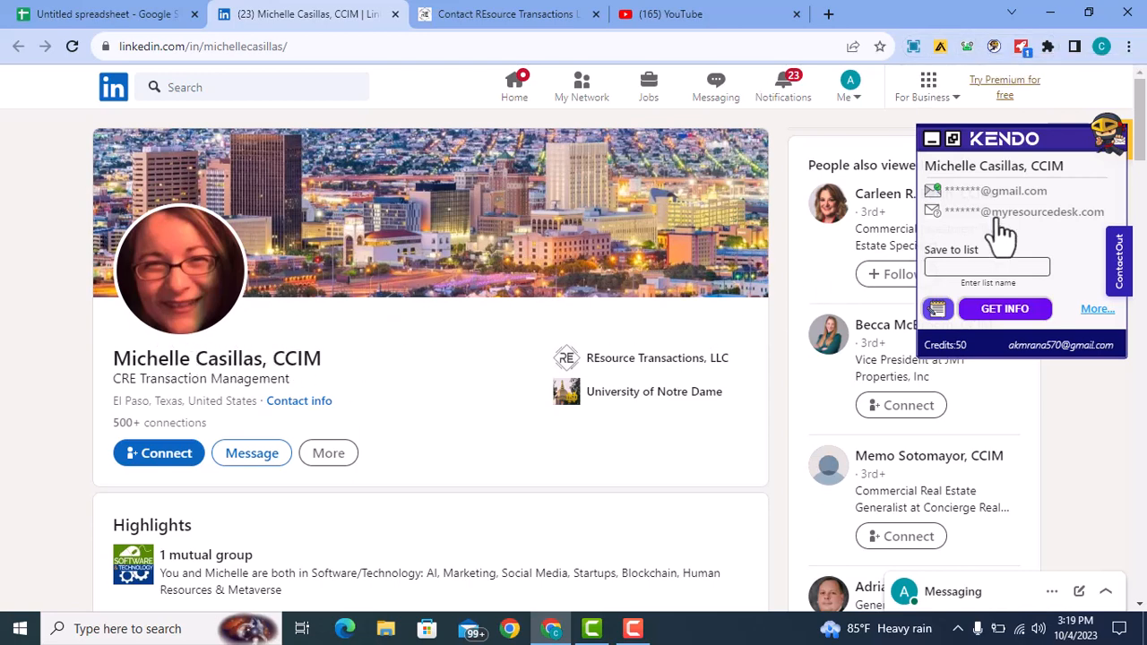
click(1006, 312)
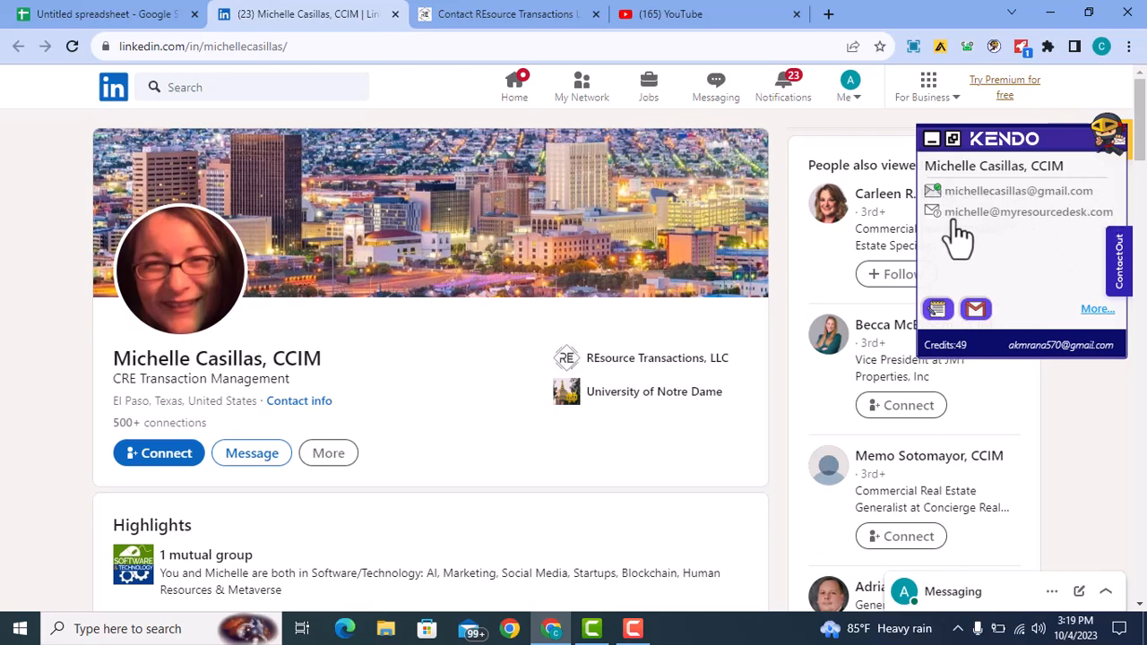
drag(942, 214, 1111, 218)
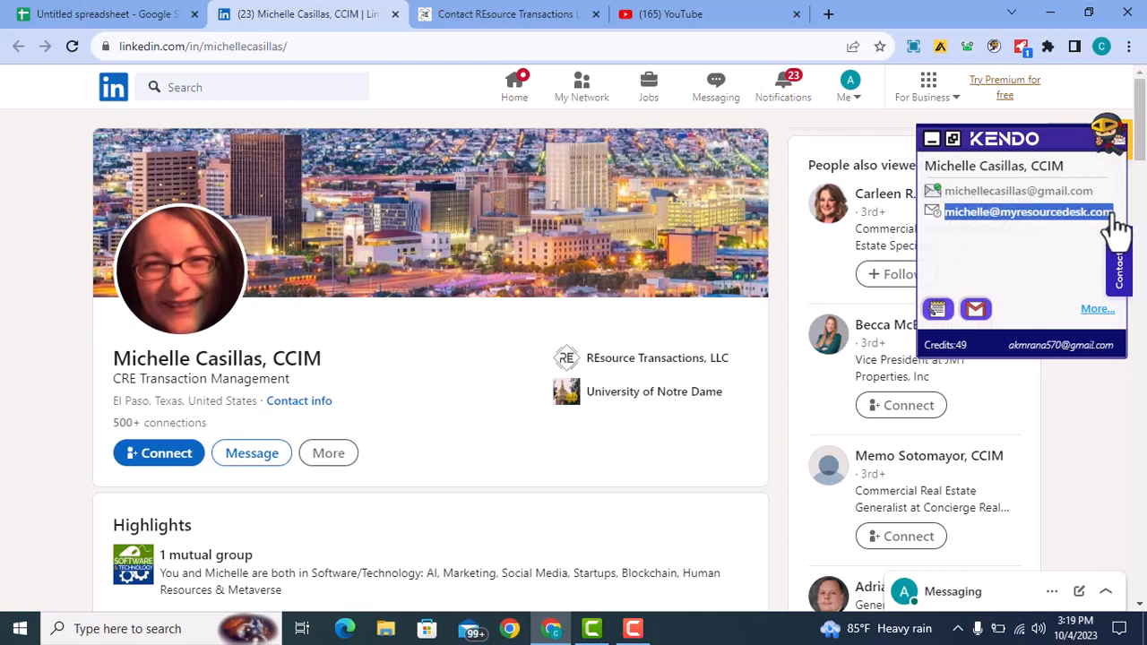
click(1113, 216)
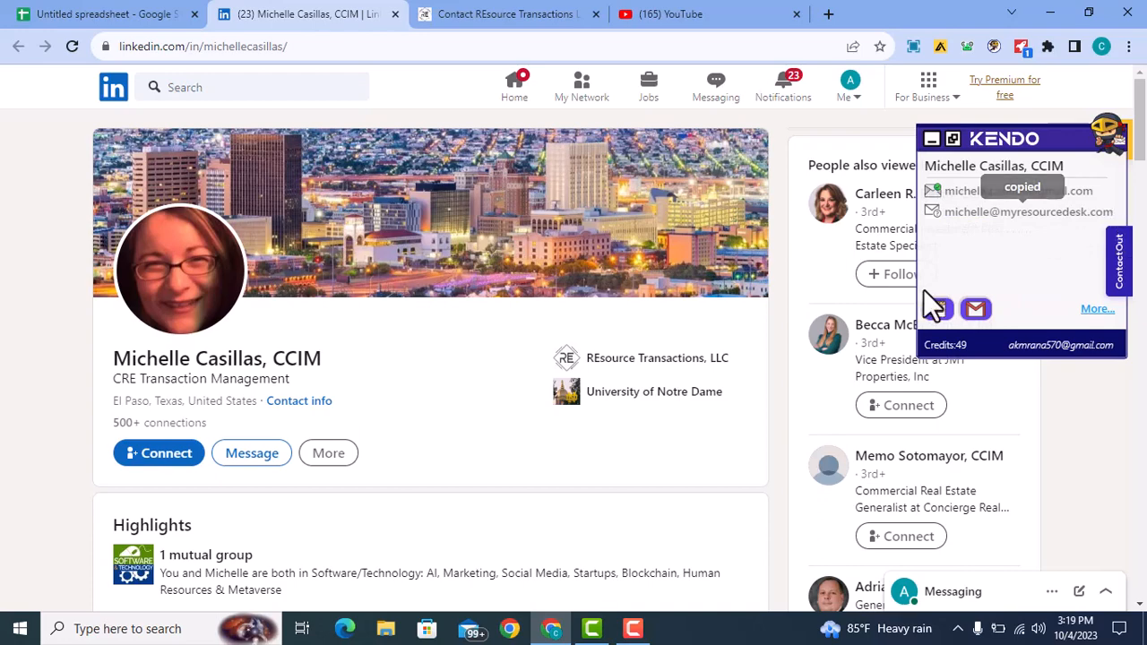
click(88, 12)
click(413, 314)
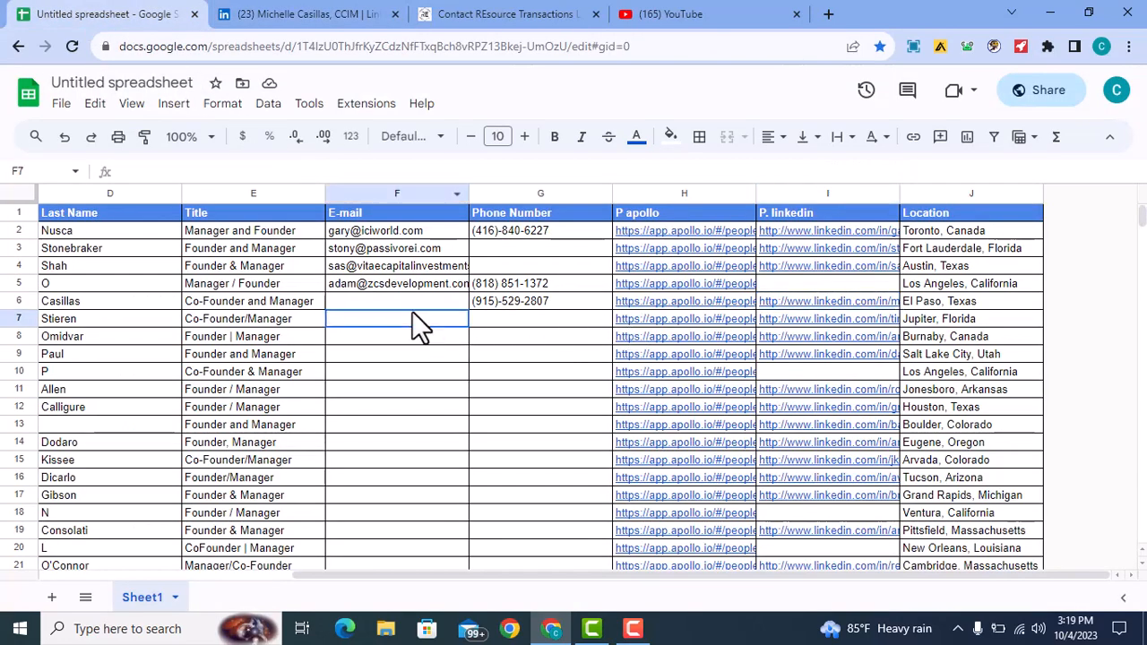
- Paste the contact's business e-mail into cell F6
click(409, 304)
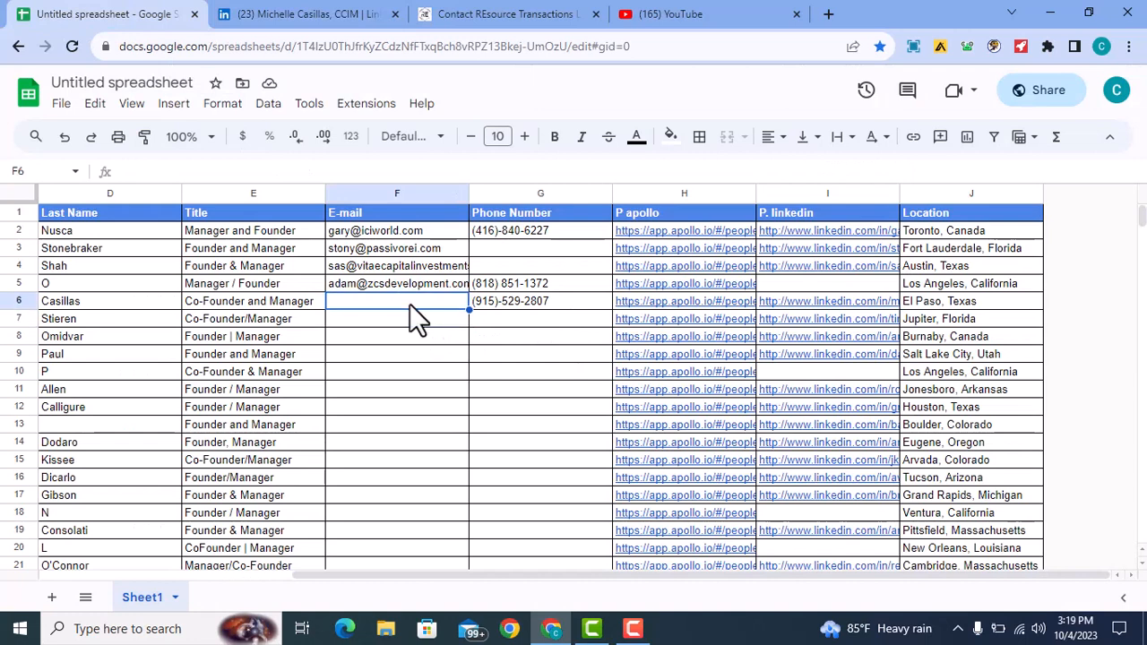
key(ctrl+v)
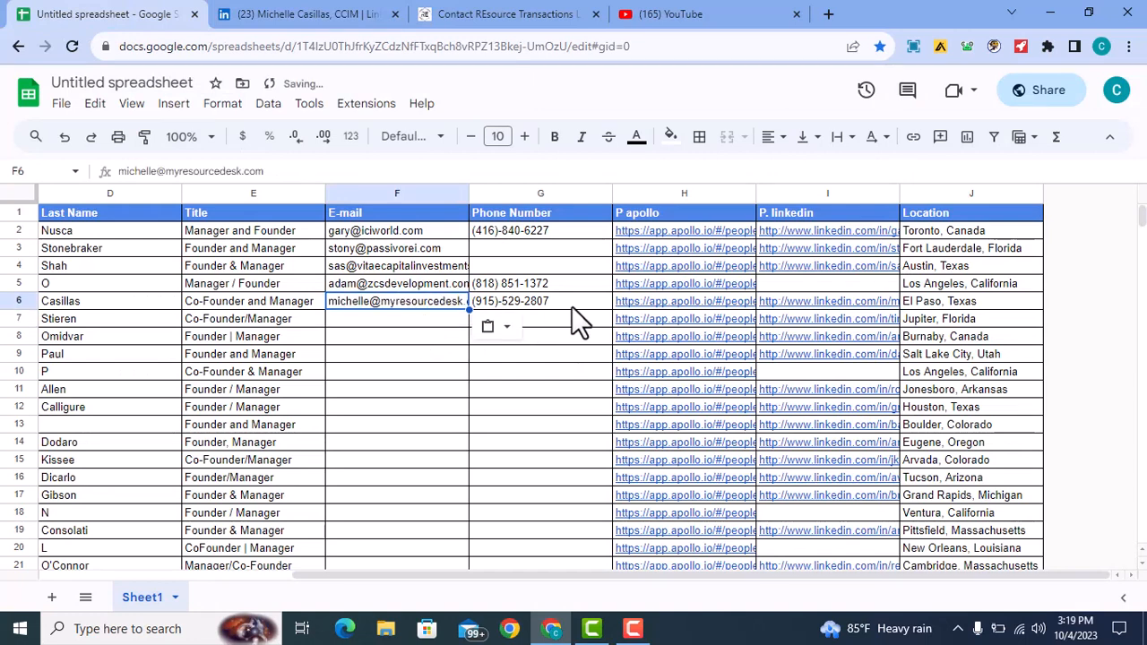
click(572, 307)
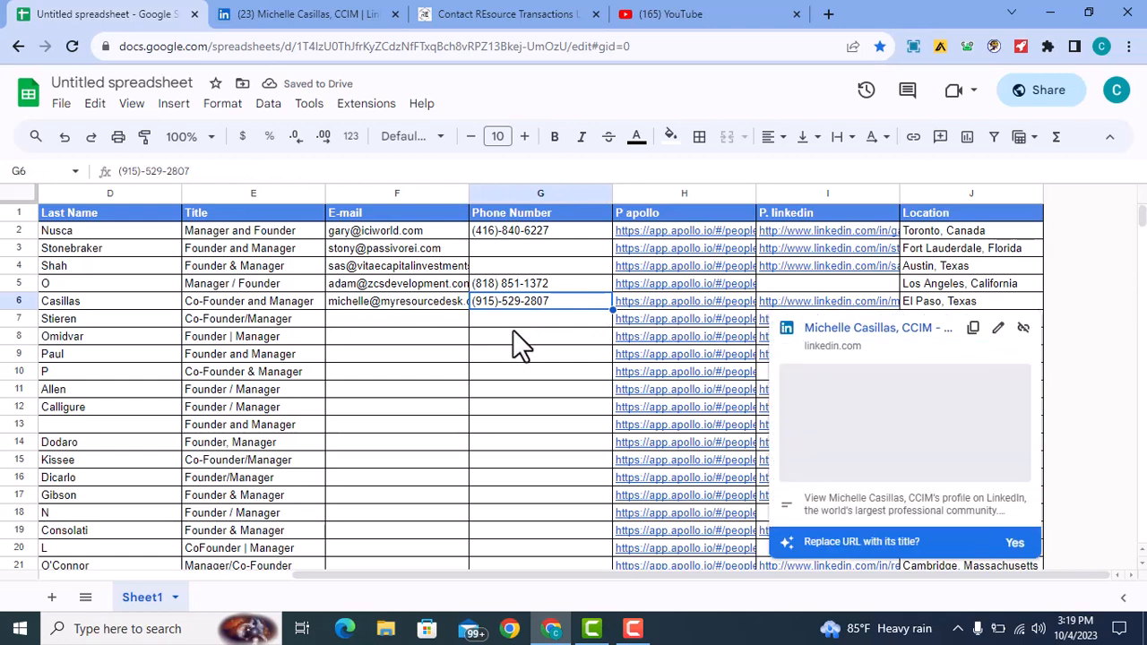
- Copy the row 8 lead's LinkedIn profile link from cell I8
click(387, 333)
click(269, 336)
click(105, 345)
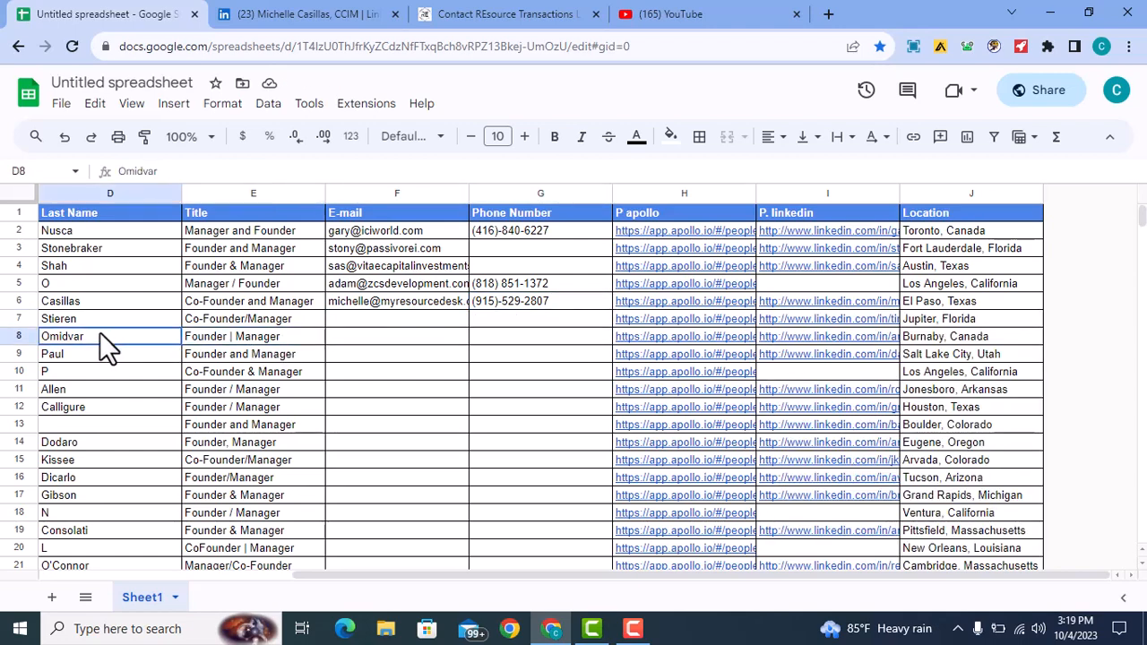
click(563, 333)
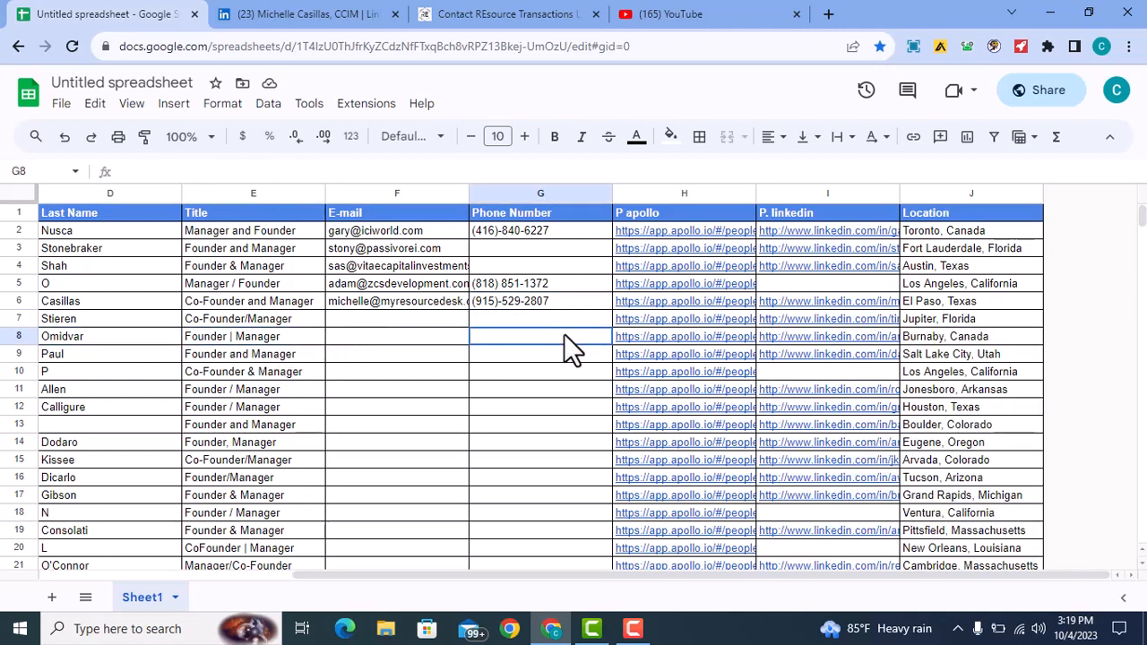
click(636, 335)
click(794, 338)
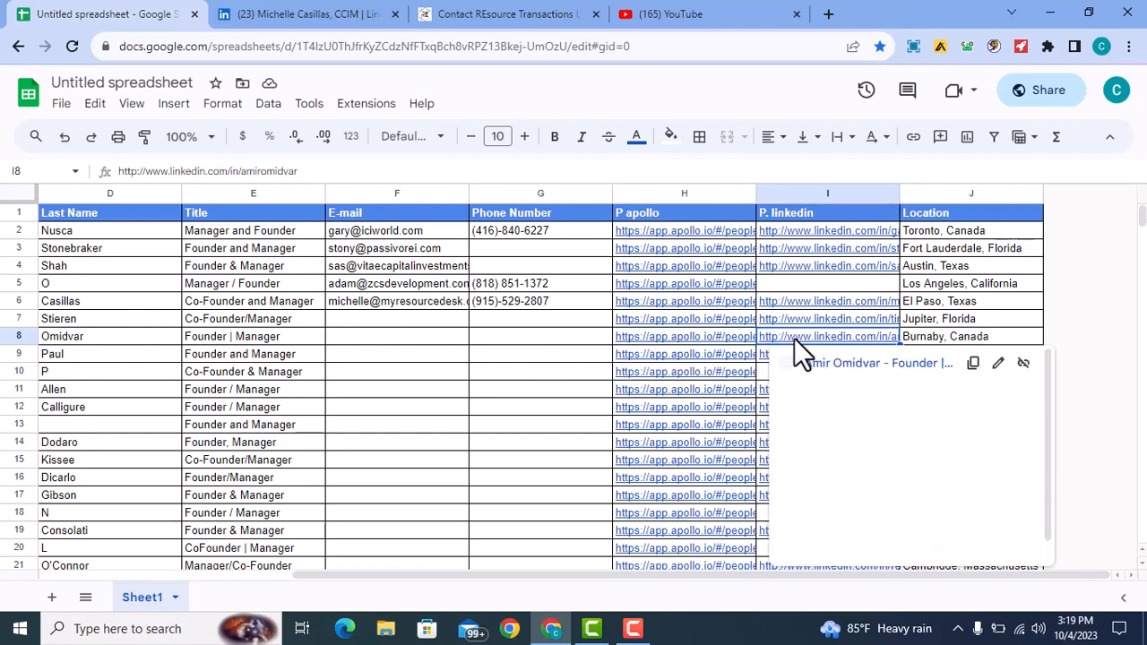
click(975, 363)
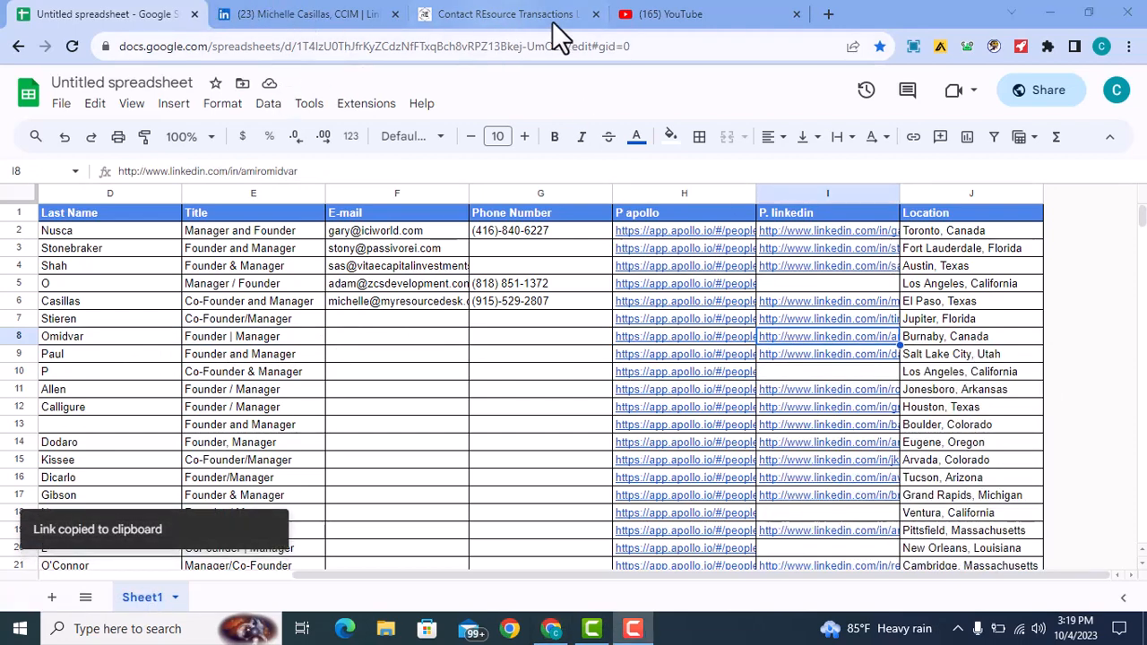
- Load the row 8 lead's profile by pasting its URL into the LinkedIn tab's address bar
click(338, 16)
click(269, 46)
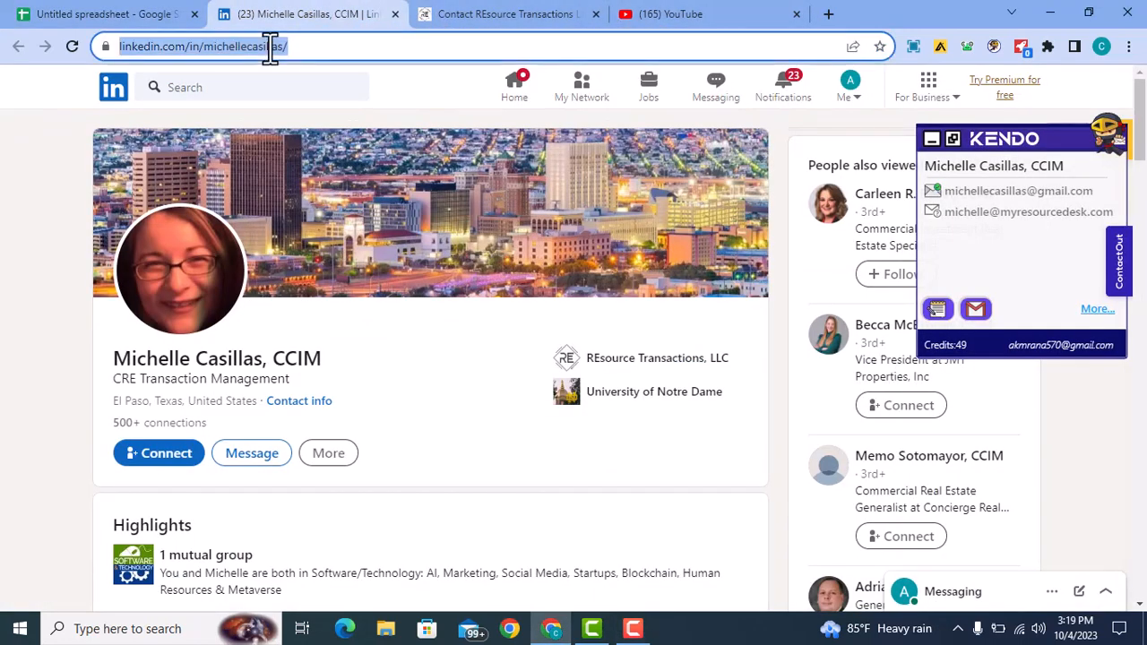
key(ctrl+v)
key(Return)
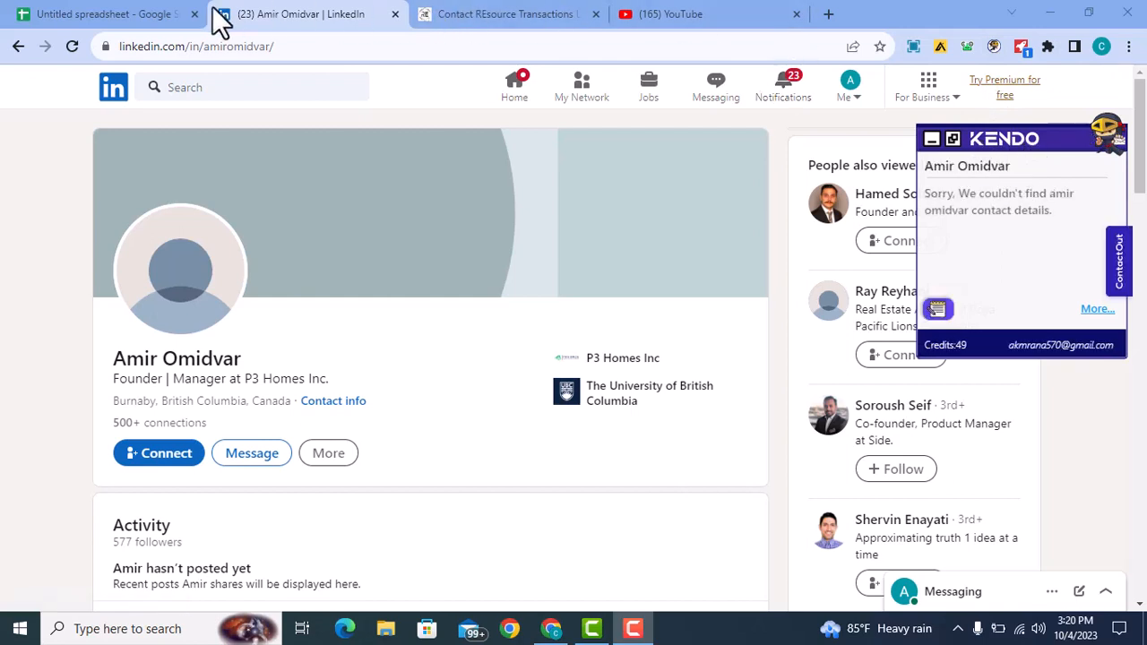
- Search Google for 'kendo extension crome' in a new tab, then close the results
right_click(247, 5)
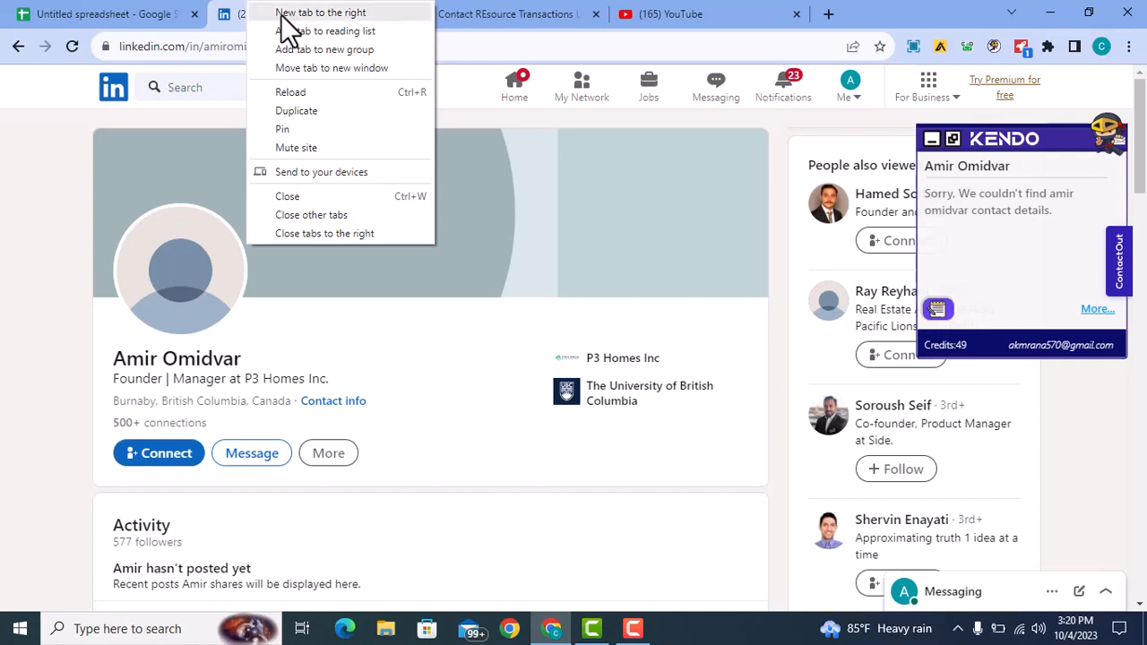
click(282, 14)
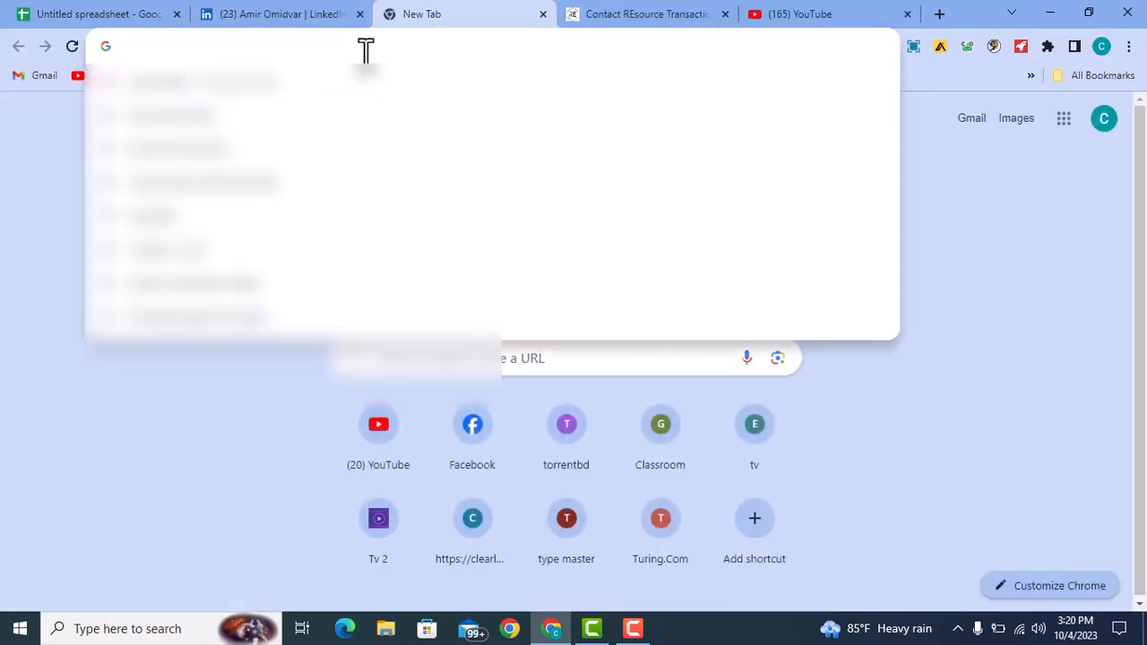
text(kendo )
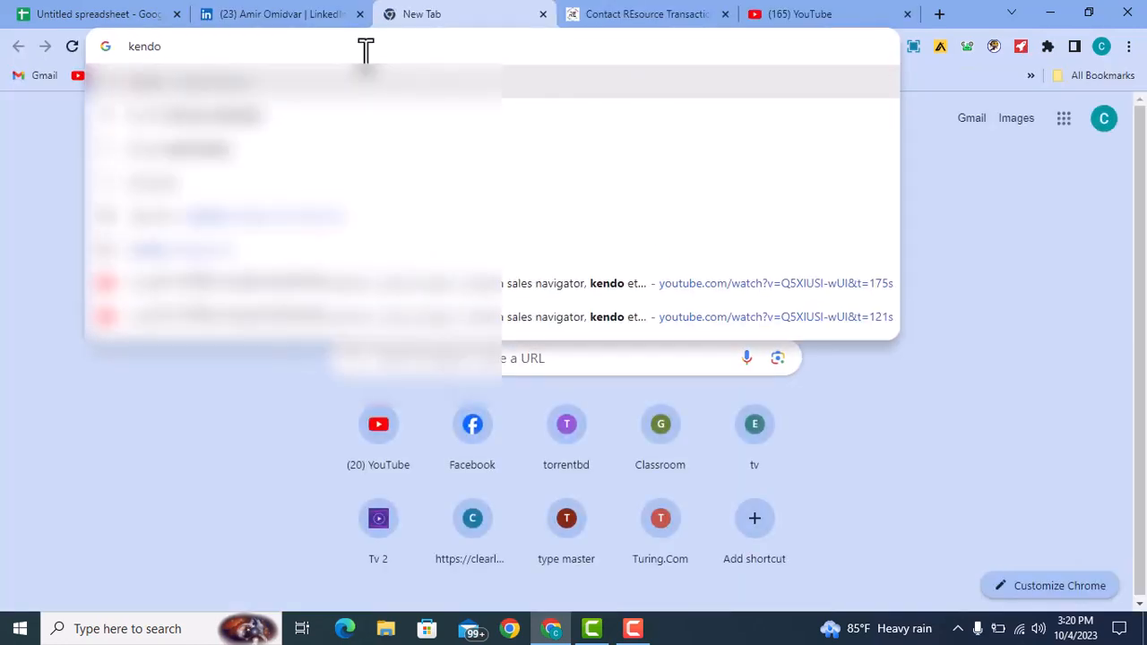
text(extension)
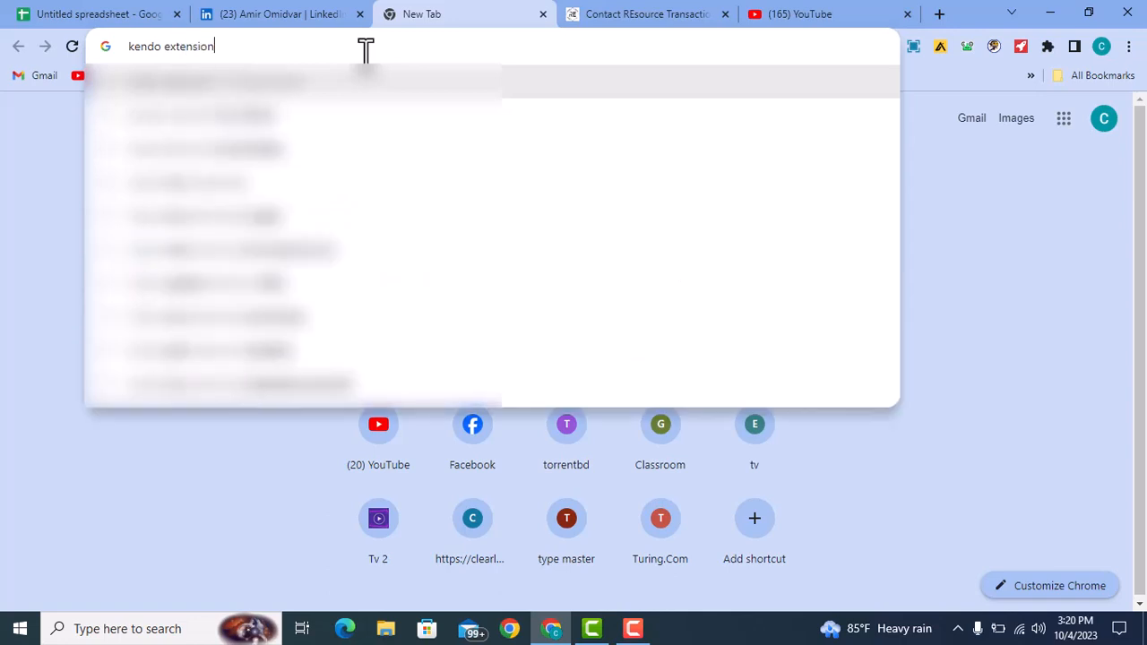
key(Down)
key(BackSpace)
key(BackSpace)
key(BackSpace)
key(BackSpace)
key(BackSpace)
key(BackSpace)
key(BackSpace)
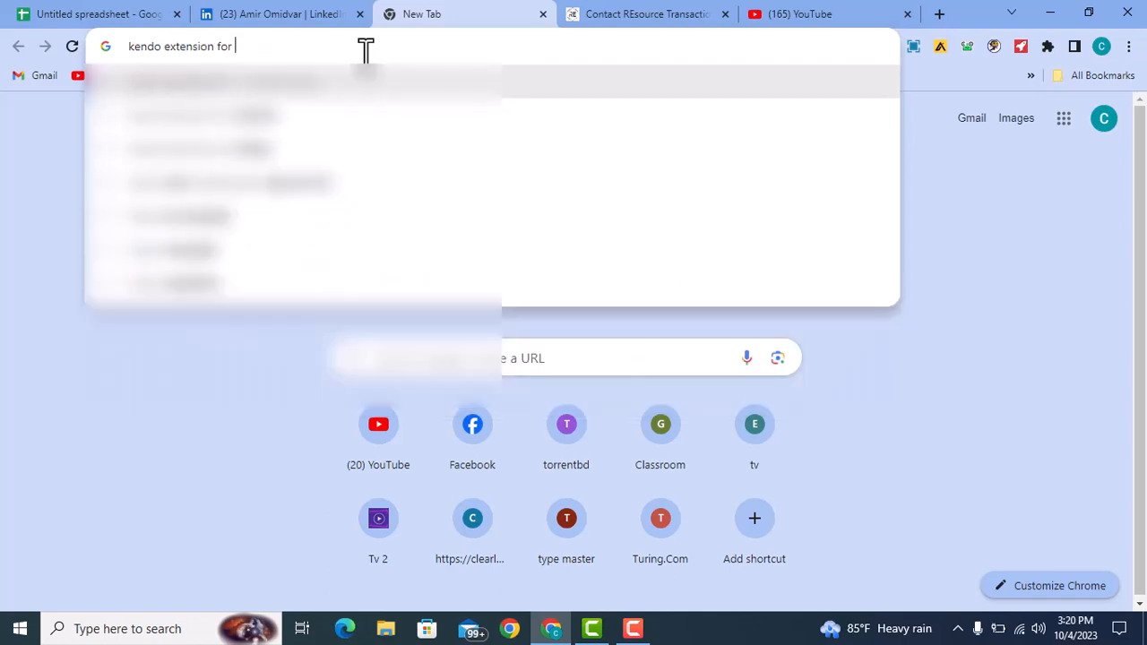
text(crom)
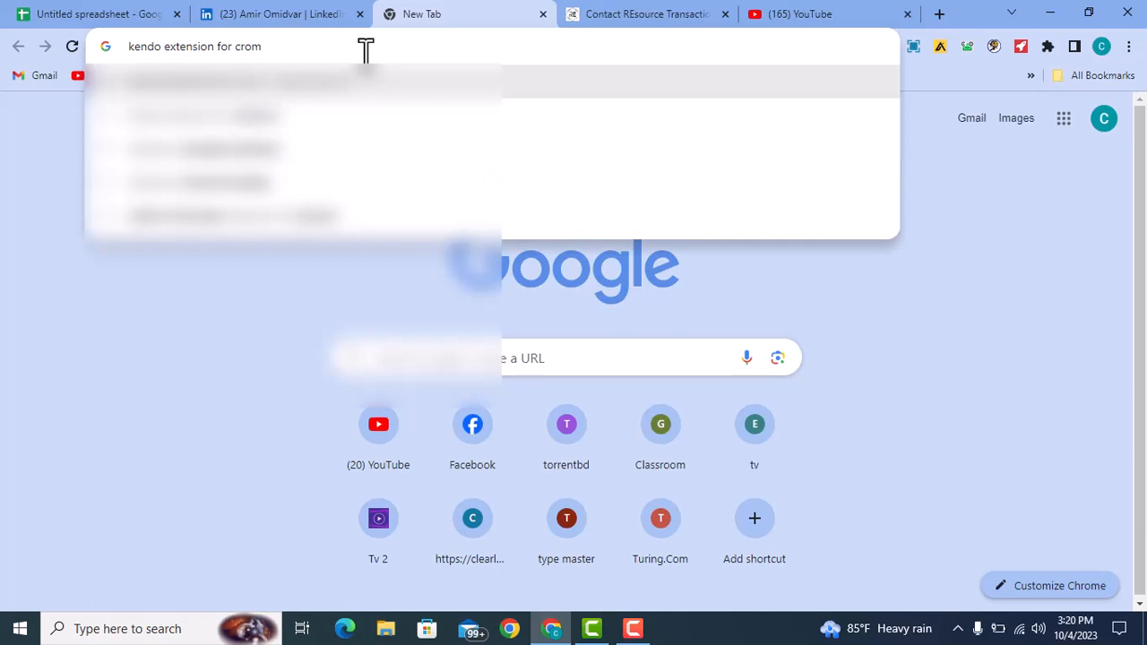
text(e)
key(Return)
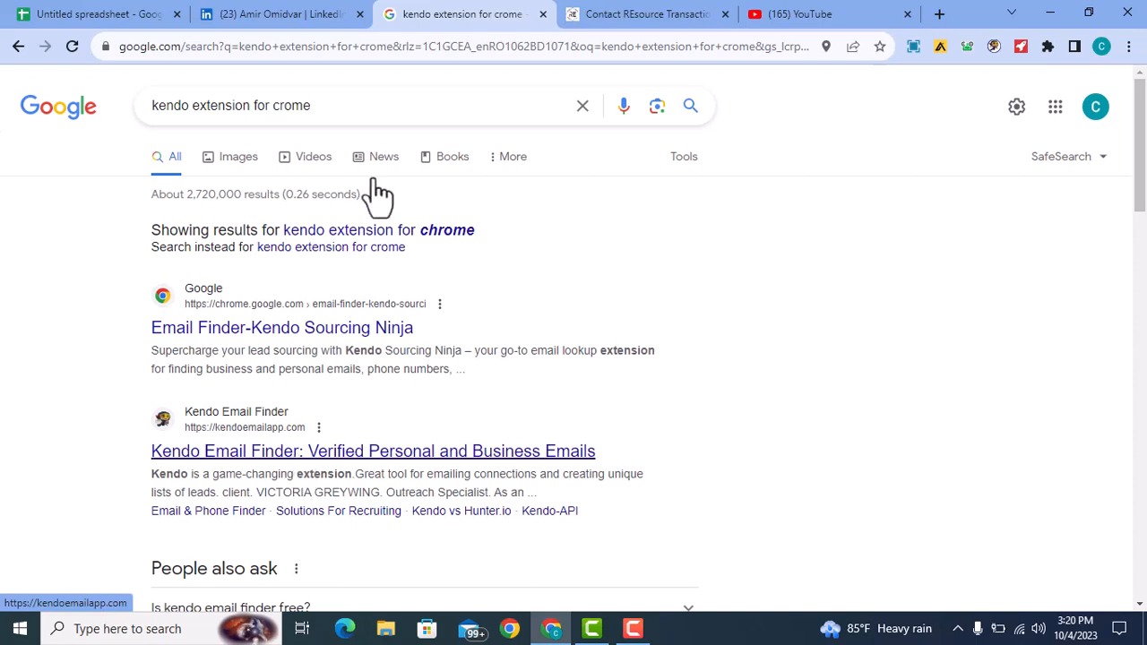
middle_click(408, 18)
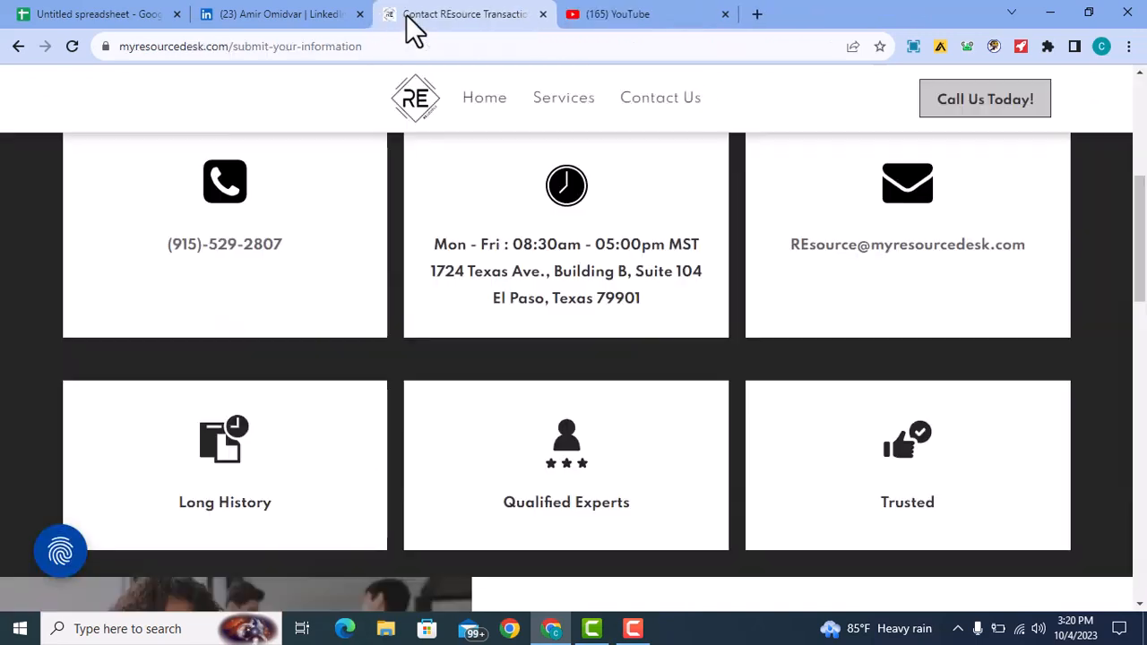
- Search Google for 'contact out extensio' in another new tab, then close it
right_click(308, 13)
click(341, 20)
click(344, 42)
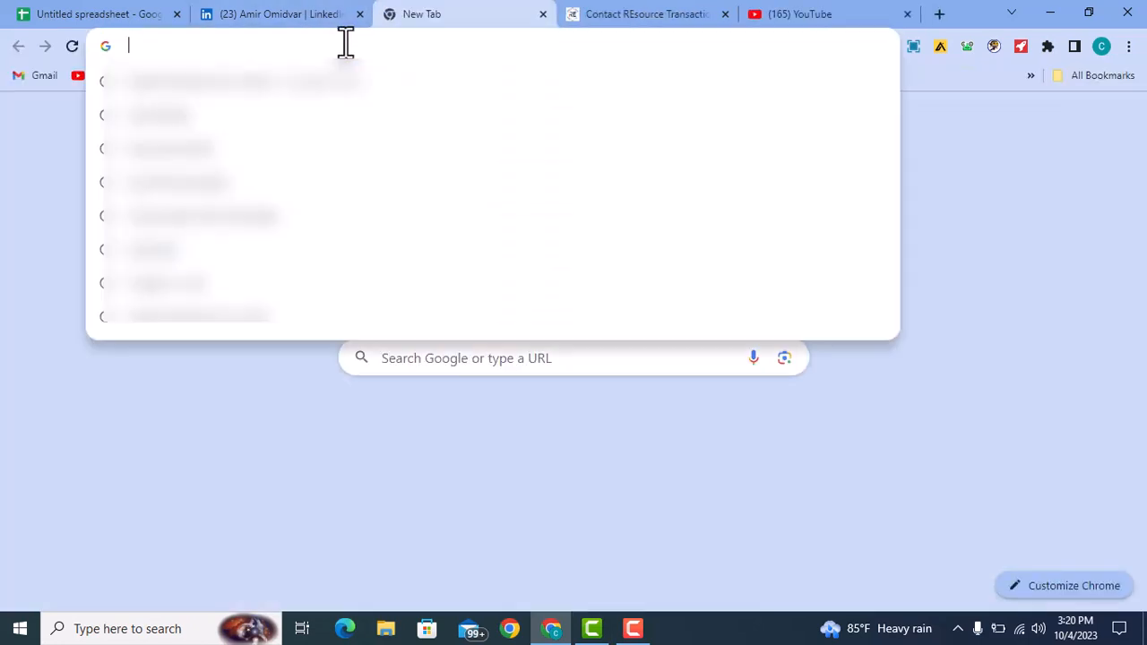
text(cont)
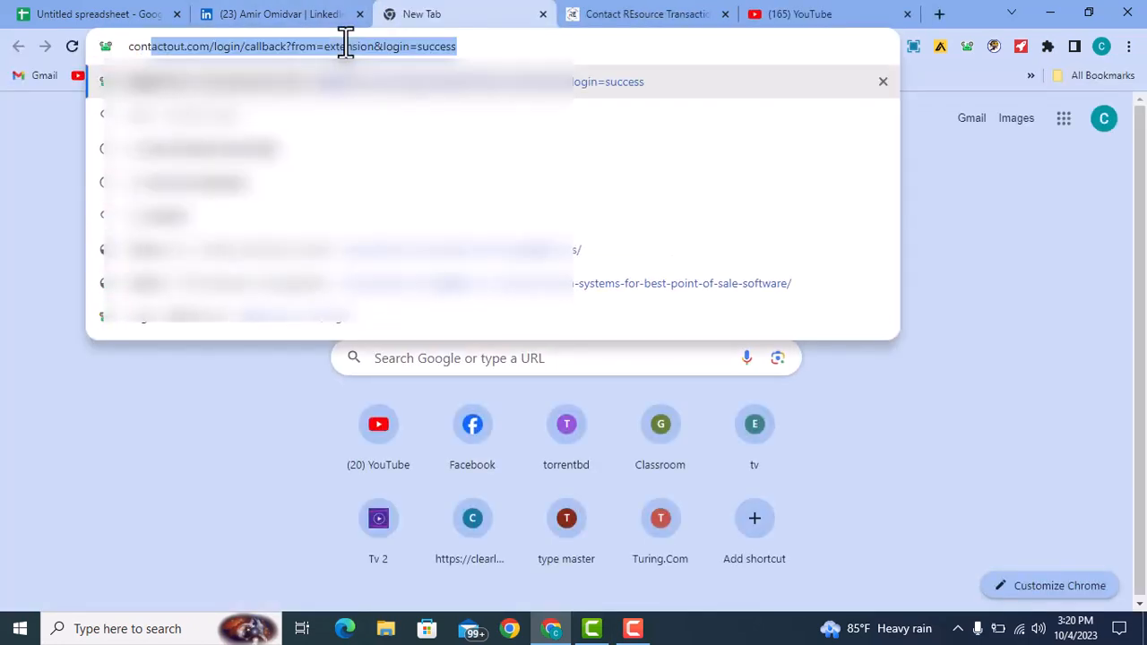
text(ac)
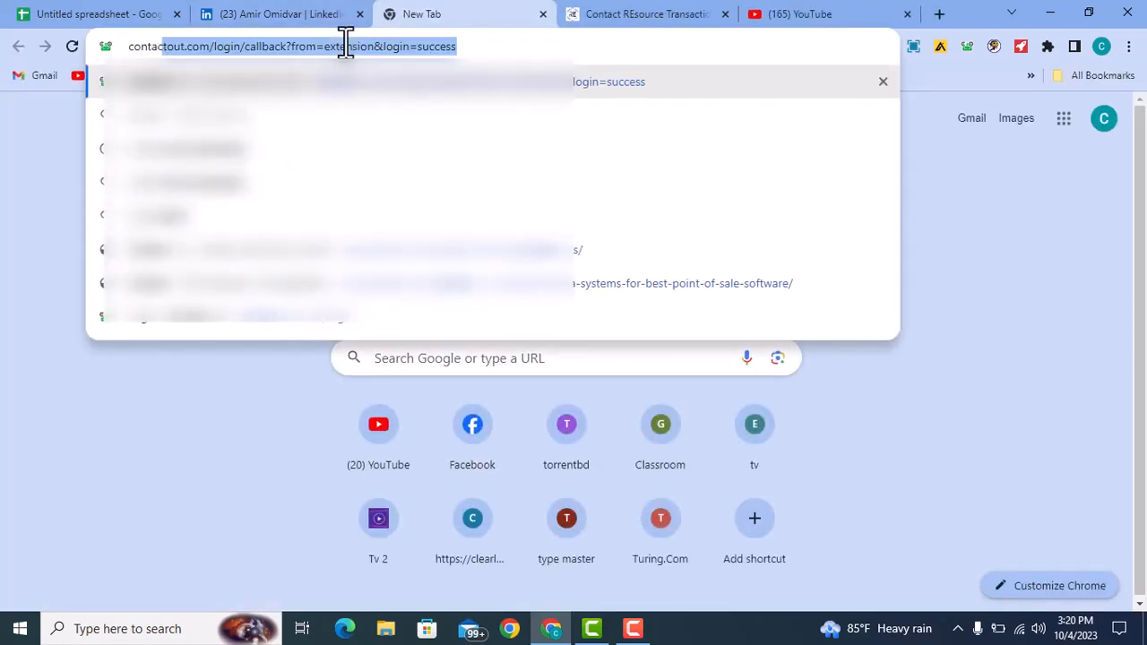
text(t o)
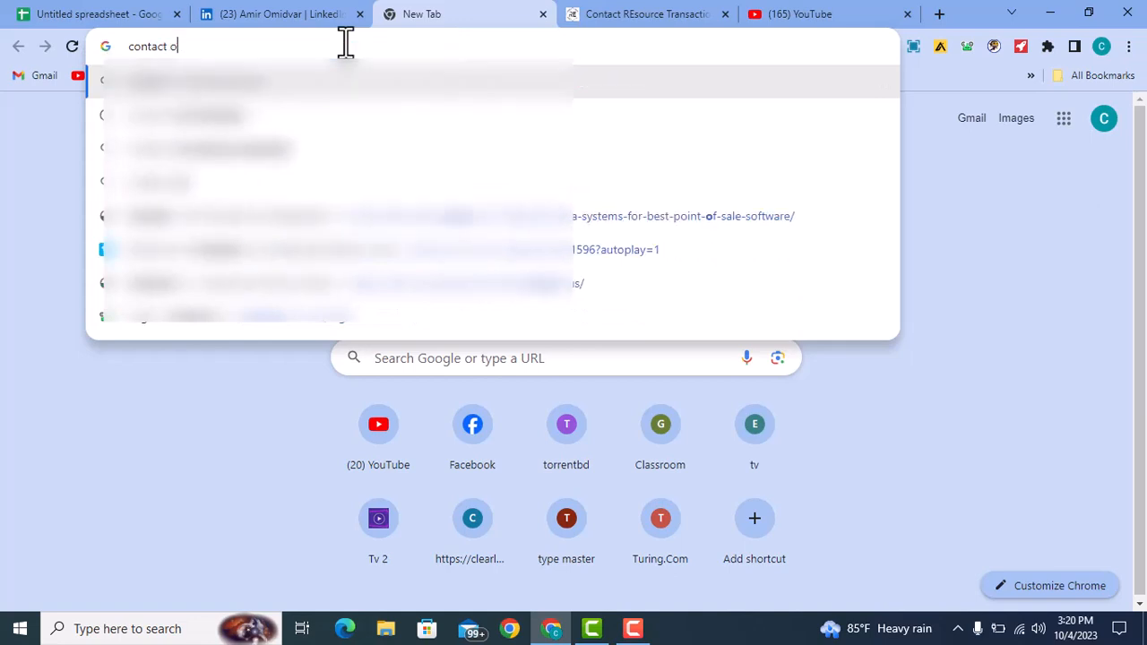
text(ut extensio)
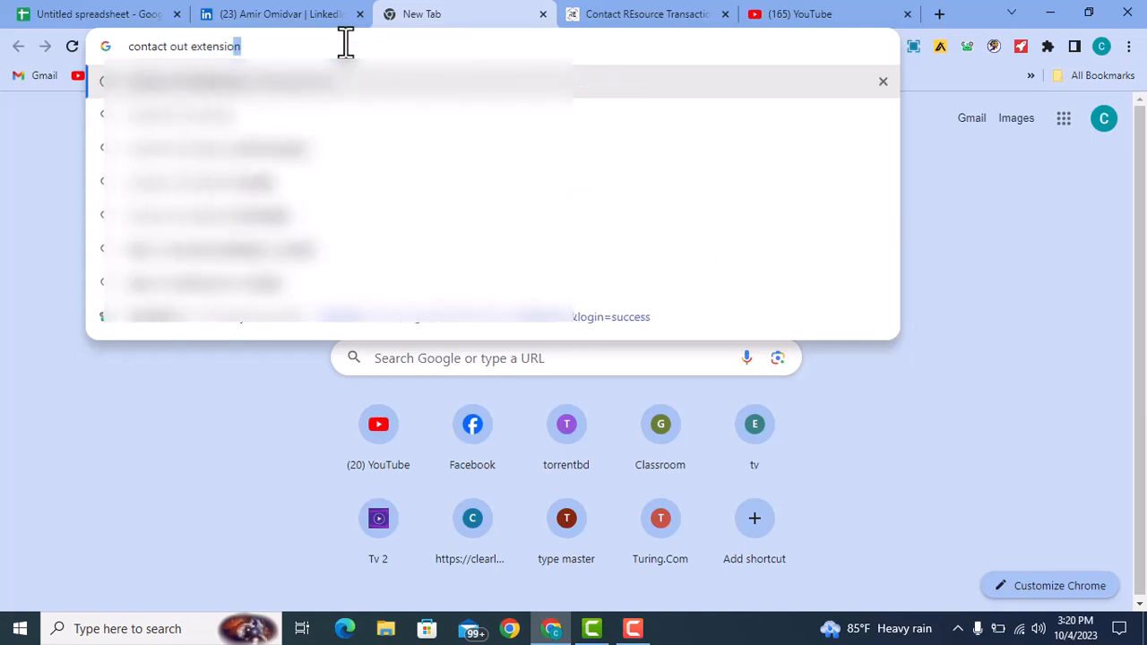
key(Return)
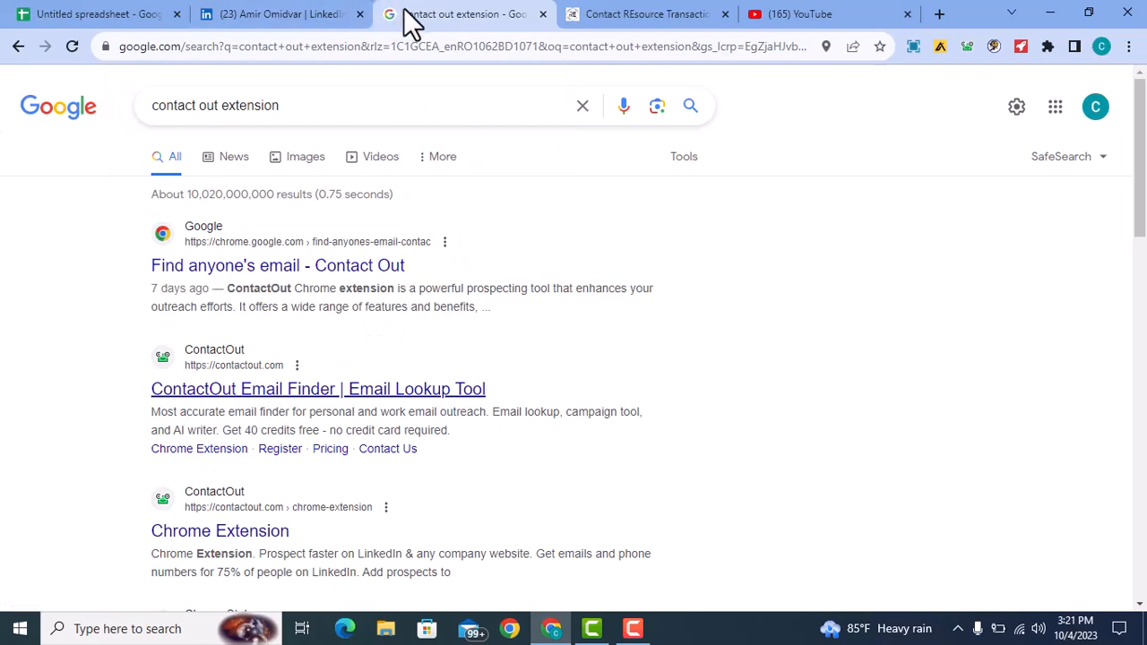
key(ctrl+w)
- Reveal the P3 Homes founder's personal and work emails with ContactOut on LinkedIn, copy the work email, and return to the spreadsheet
click(294, 22)
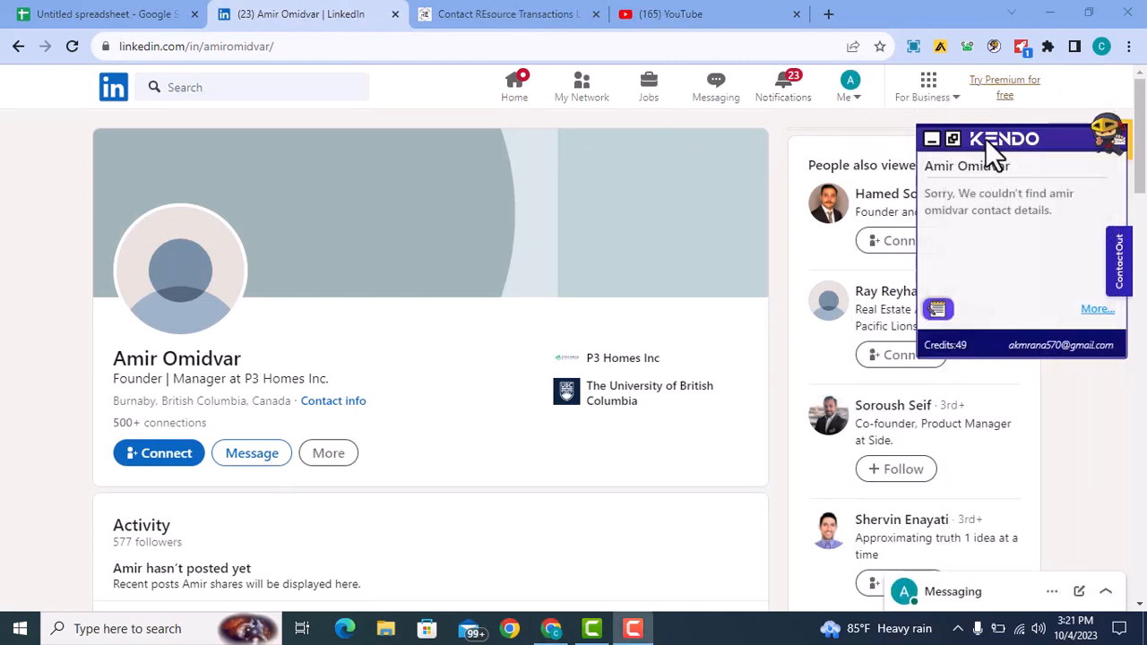
click(932, 141)
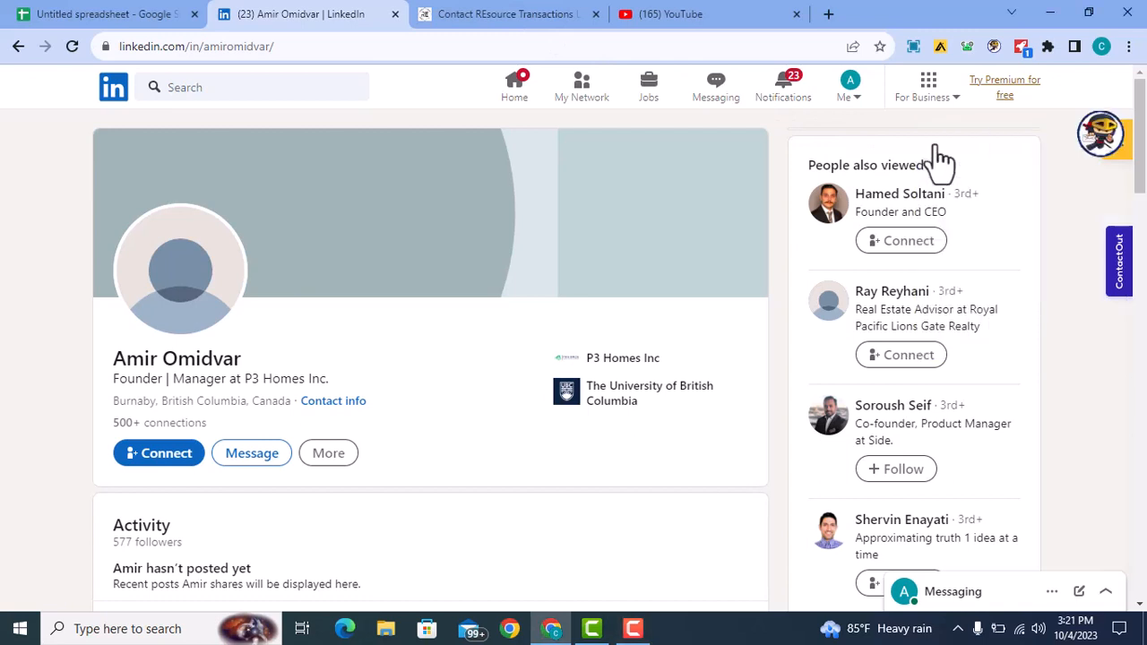
click(970, 50)
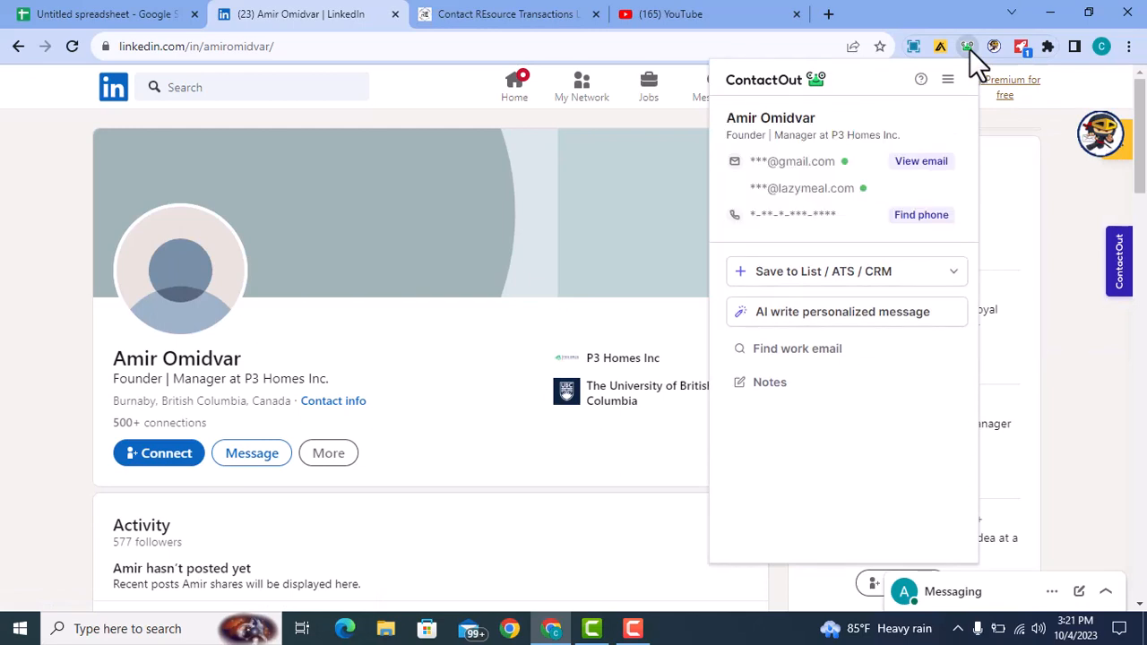
click(914, 163)
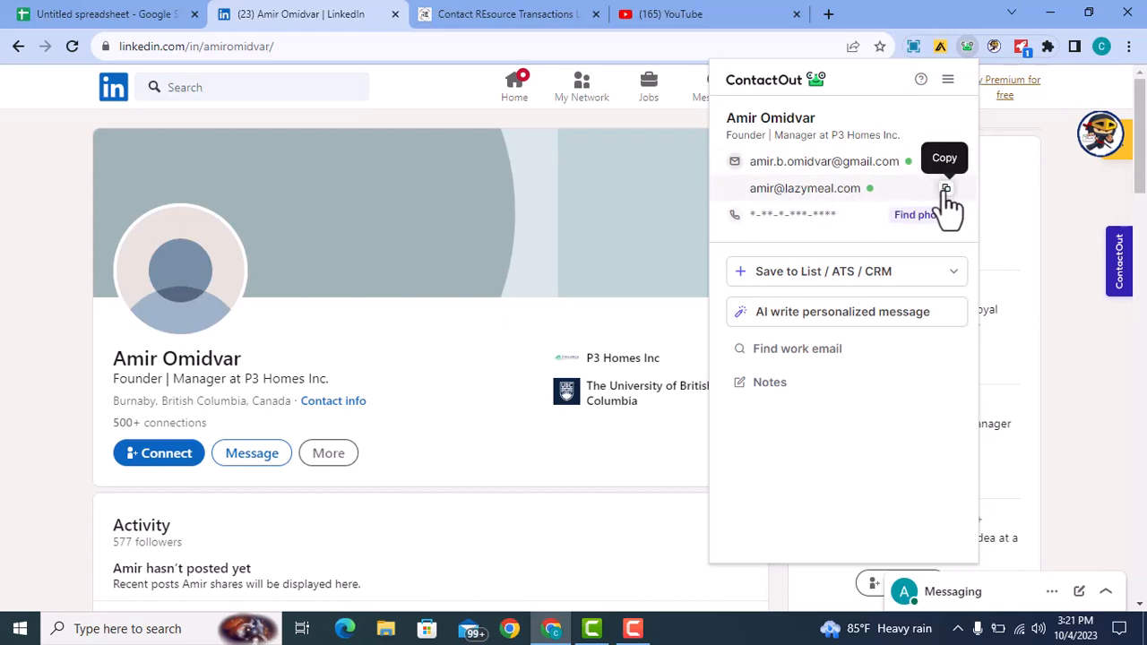
click(115, 16)
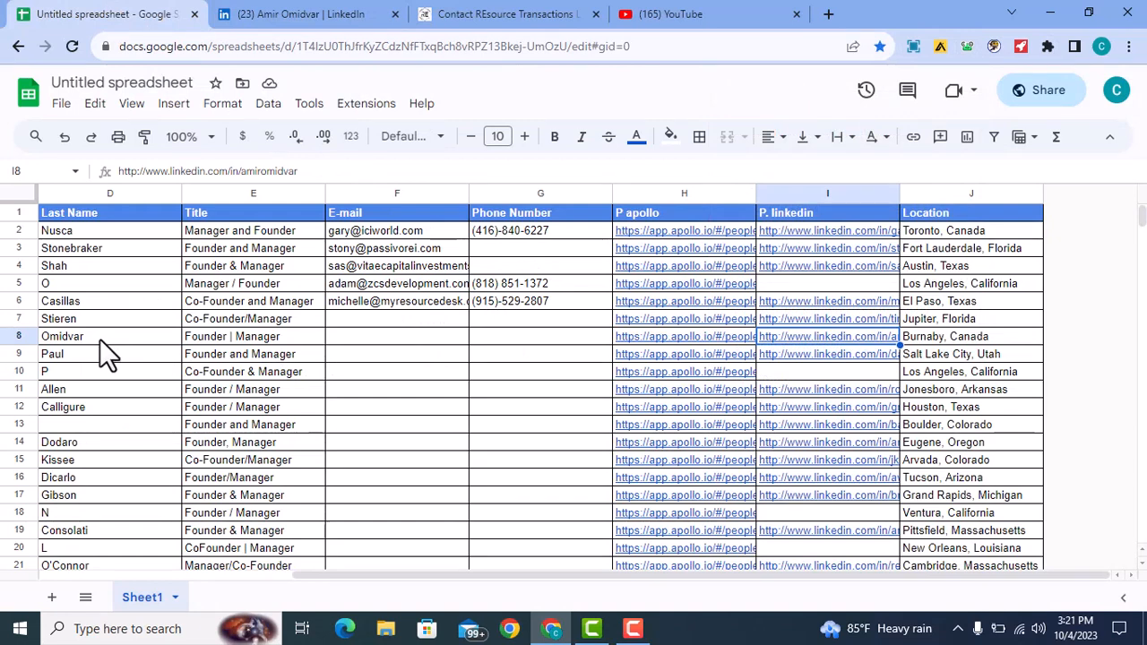
- Paste the copied work email into F8, then check row 8's phone cell and the LinkedIn links in column I
click(366, 338)
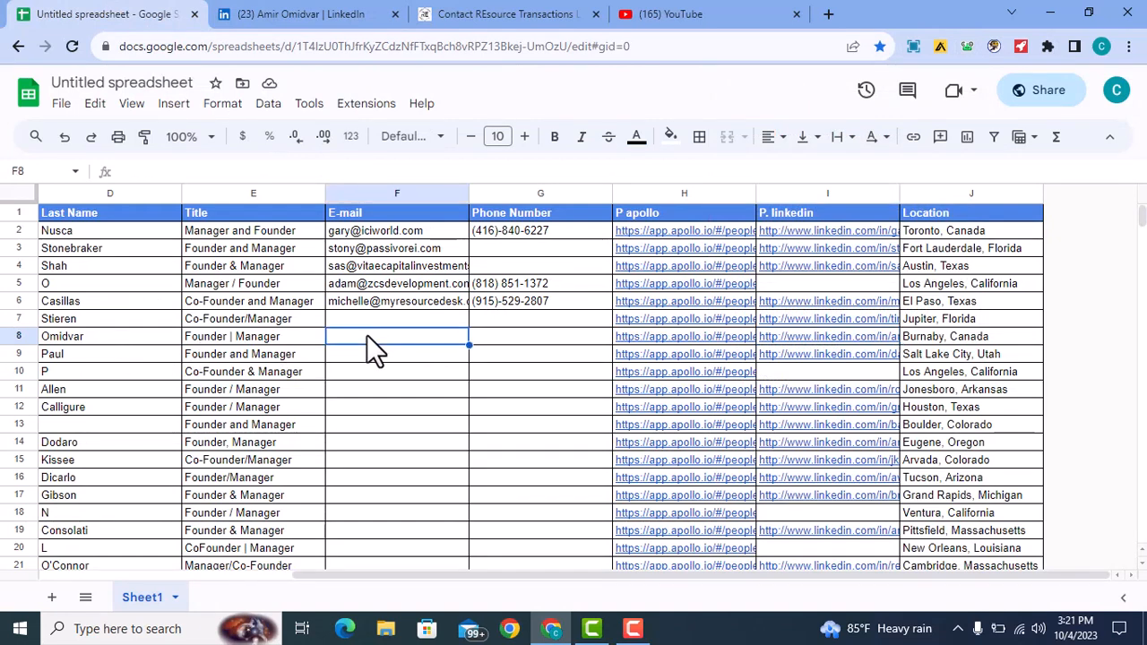
key(ctrl+v)
click(542, 337)
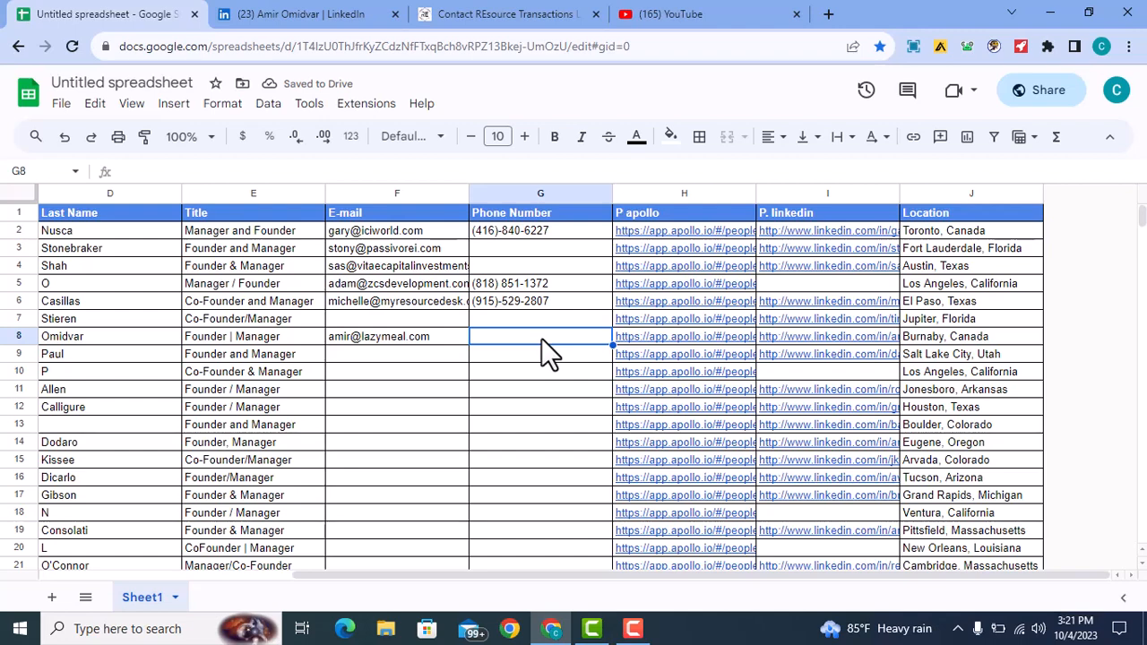
drag(769, 230, 826, 498)
click(823, 283)
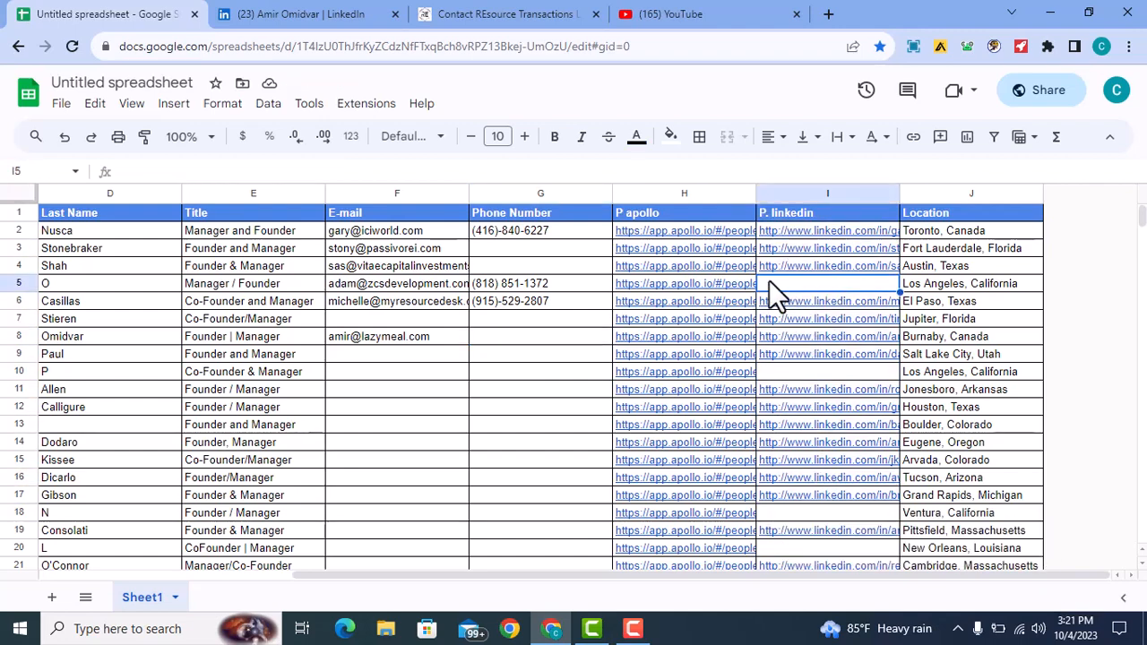
click(438, 342)
click(512, 339)
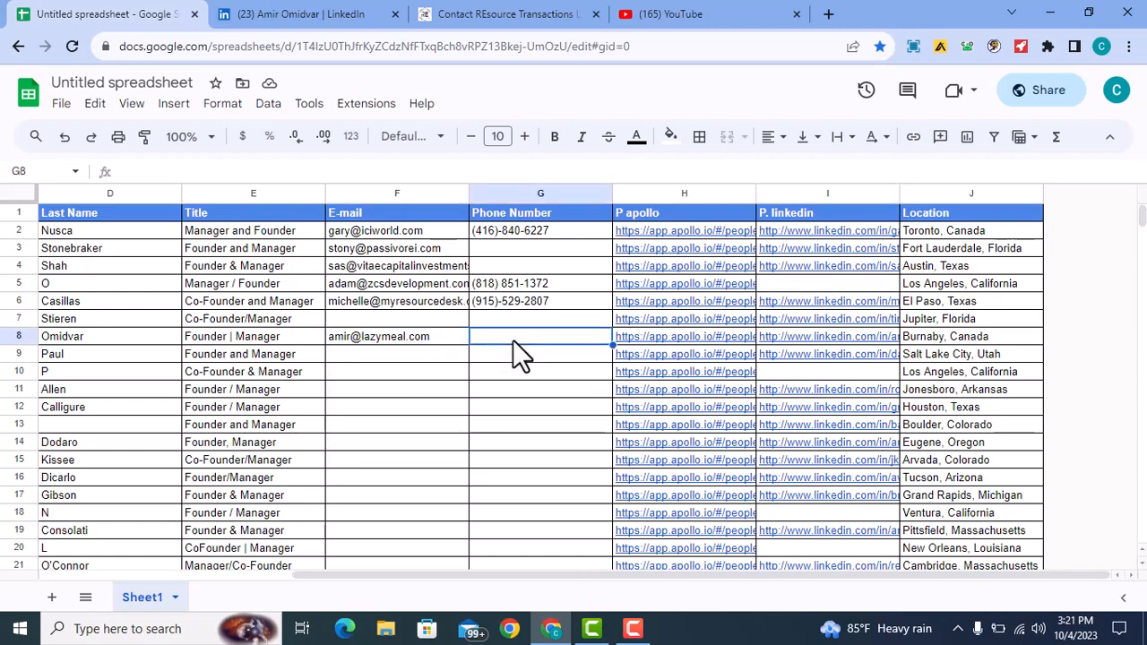
- Review the apollo links in column H and the filled and empty phone cells in column G
drag(498, 576, 520, 614)
click(660, 232)
drag(660, 233, 691, 430)
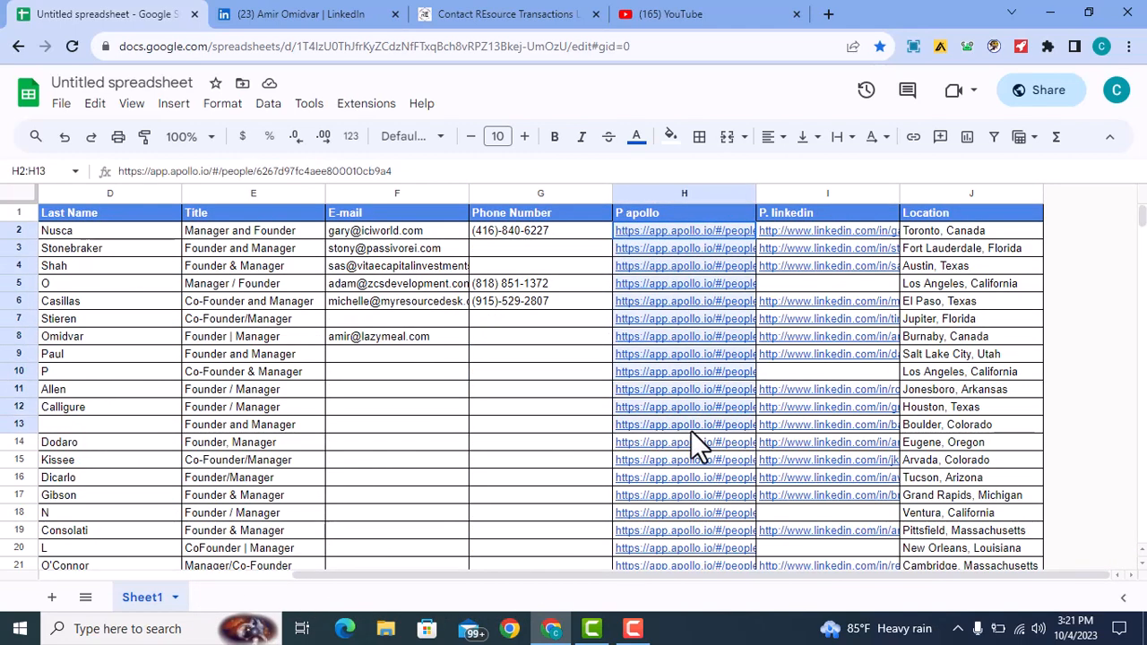
click(588, 378)
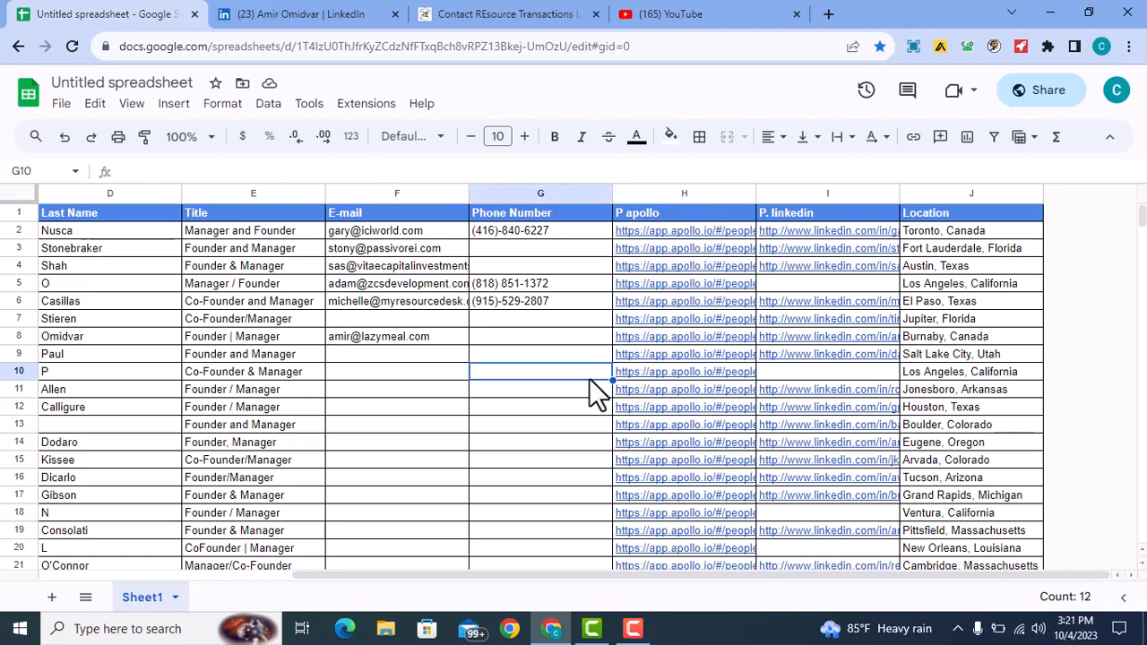
click(397, 248)
click(475, 231)
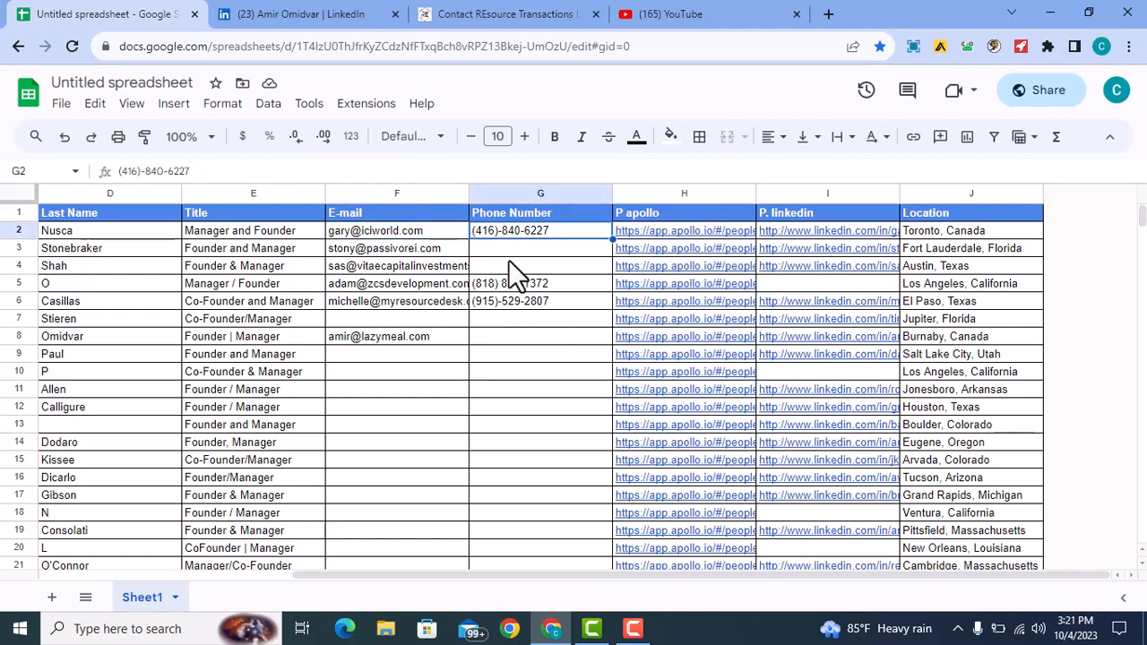
click(508, 260)
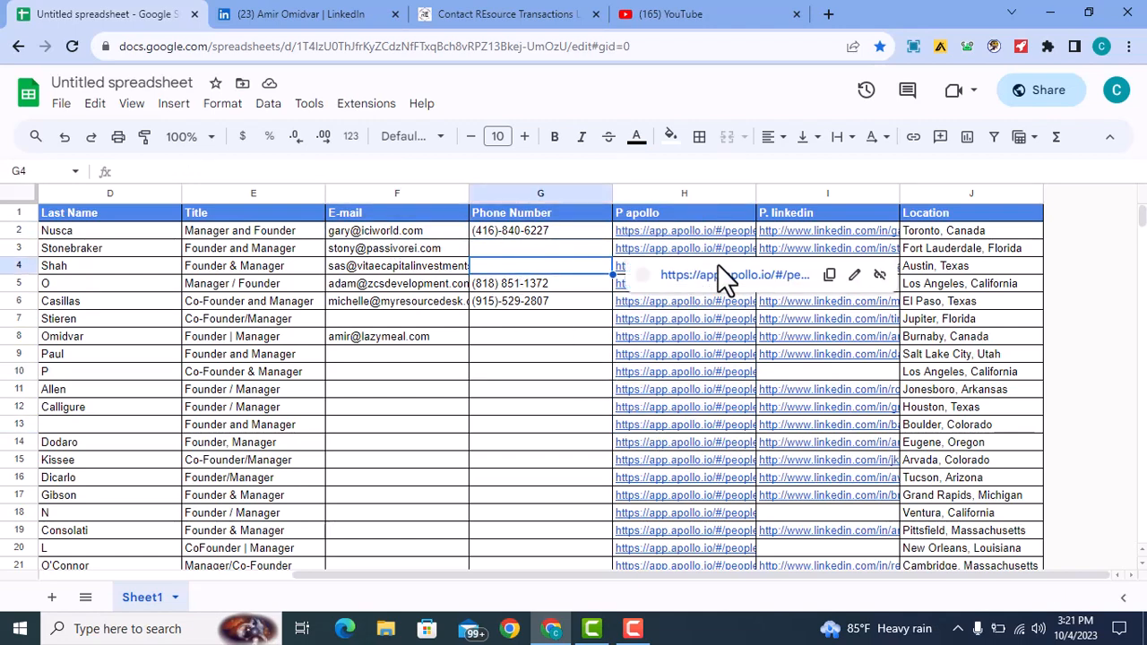
drag(524, 230, 522, 337)
click(537, 423)
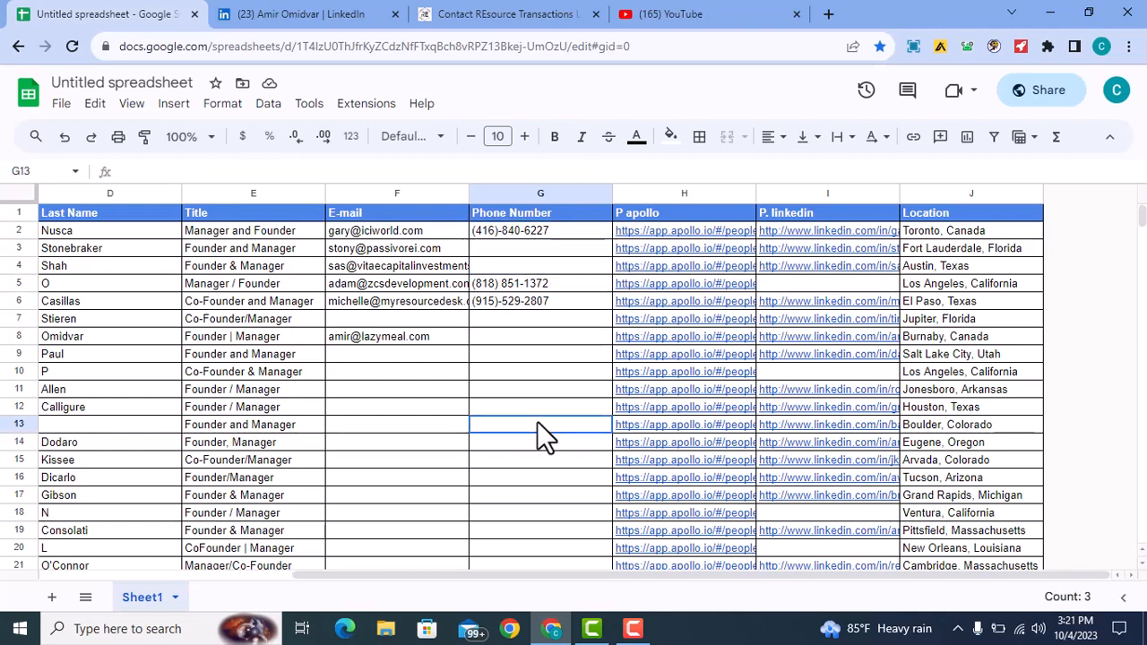
- Scroll across the sheet to inspect the H3 and I3 links and the empty E-mail cell F17
drag(516, 571, 477, 570)
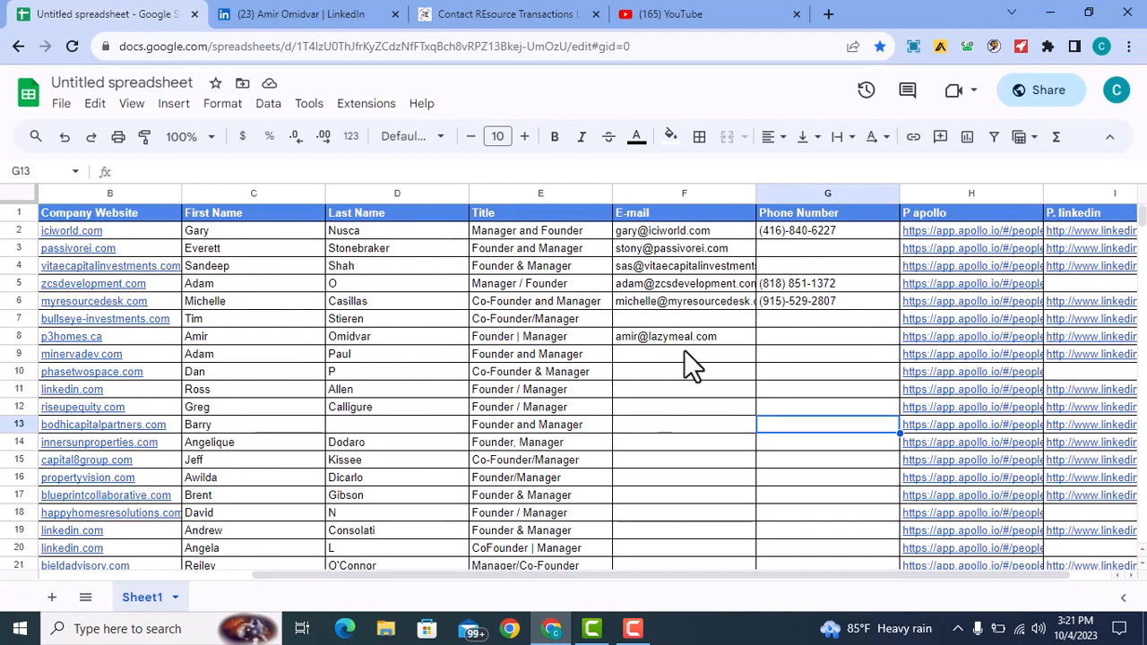
drag(585, 571, 736, 572)
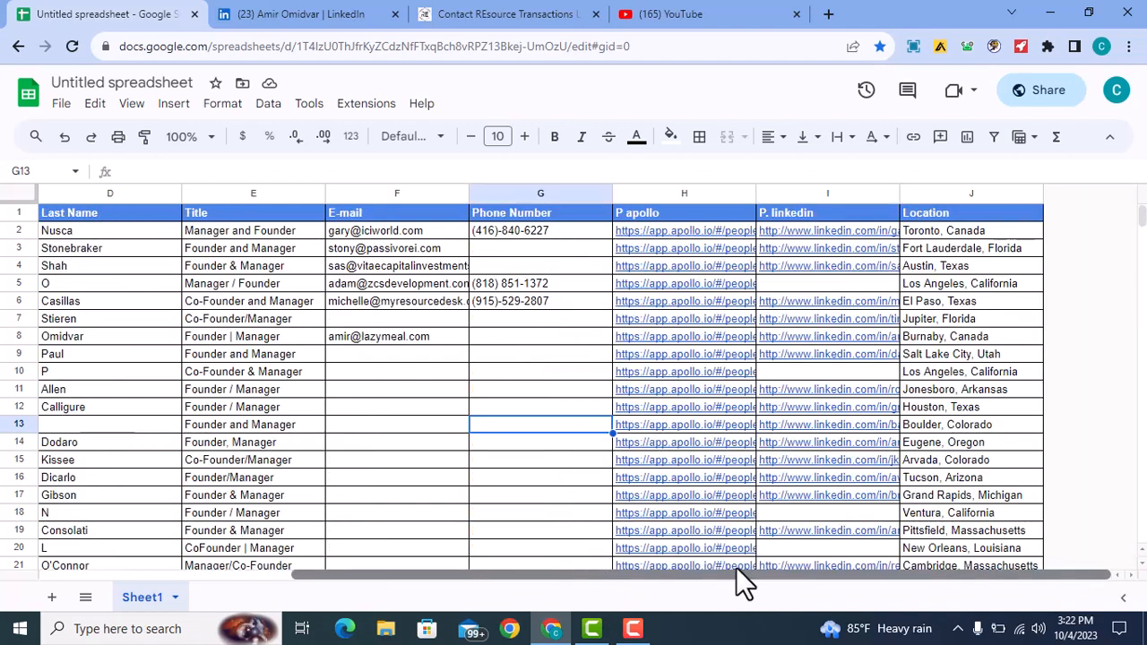
click(688, 250)
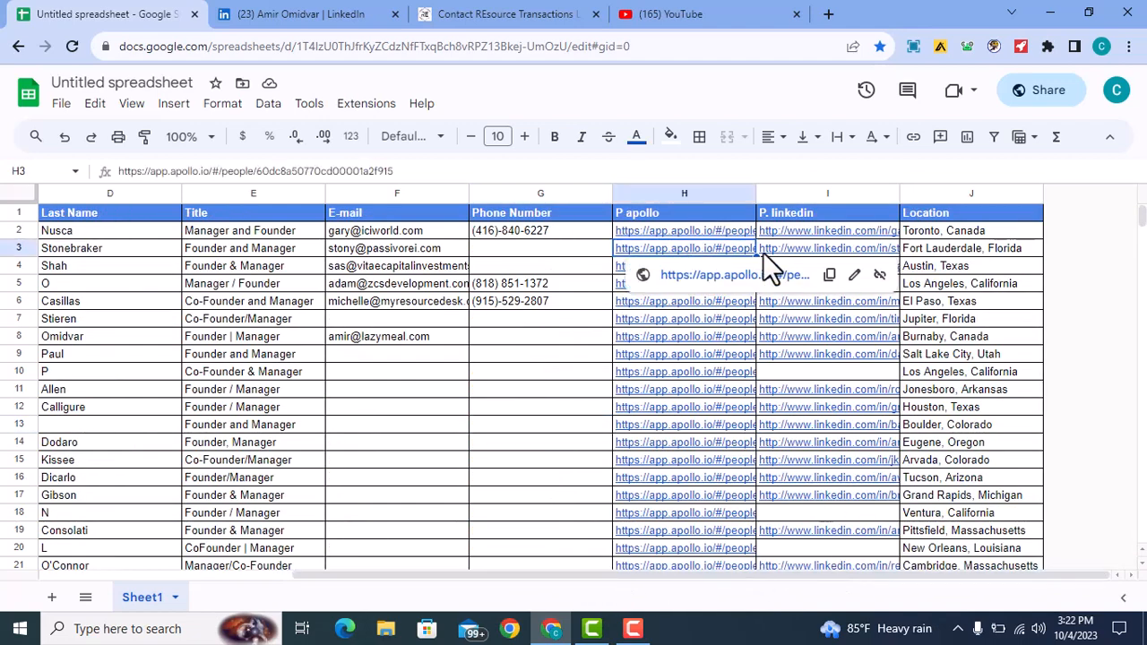
click(806, 249)
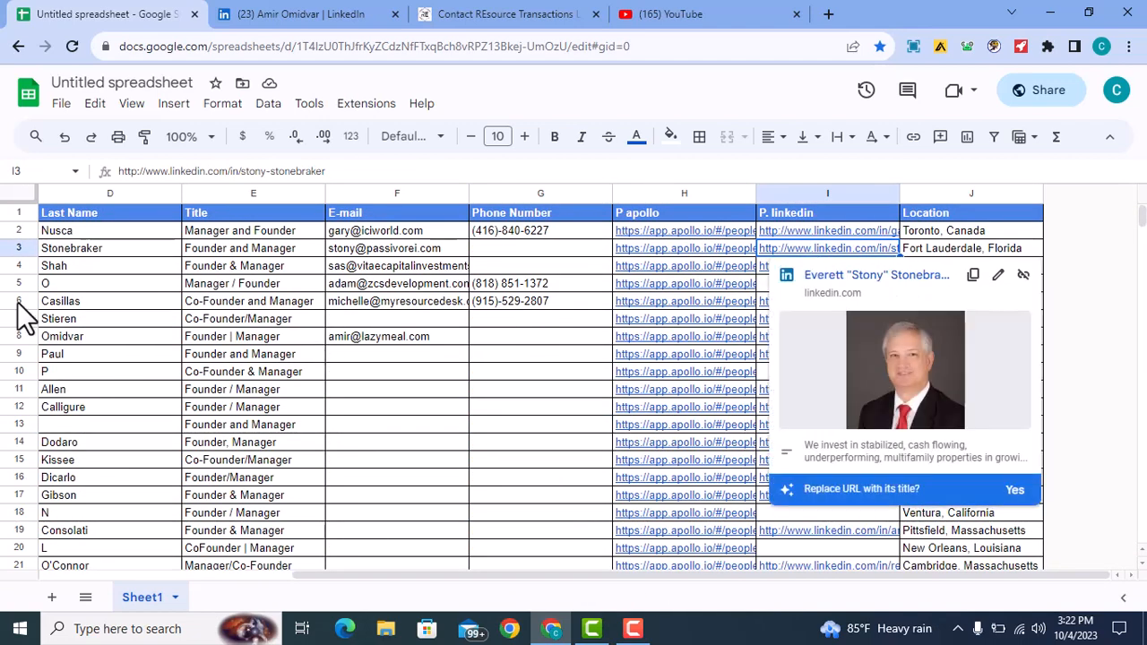
drag(487, 569, 280, 571)
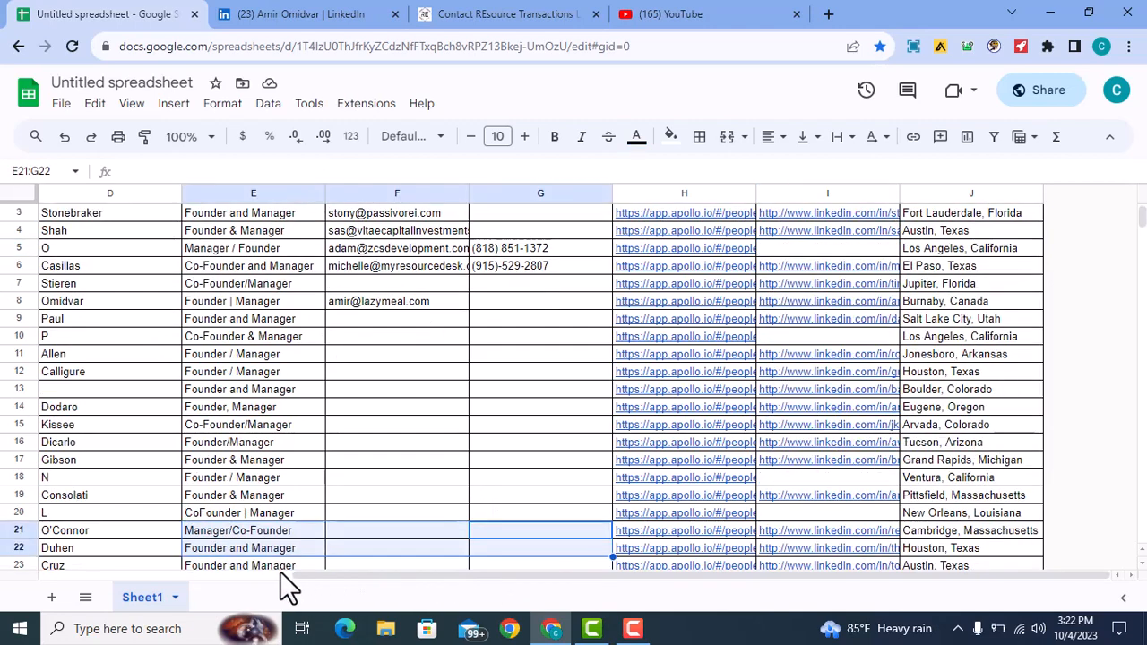
click(431, 463)
drag(388, 571, 289, 572)
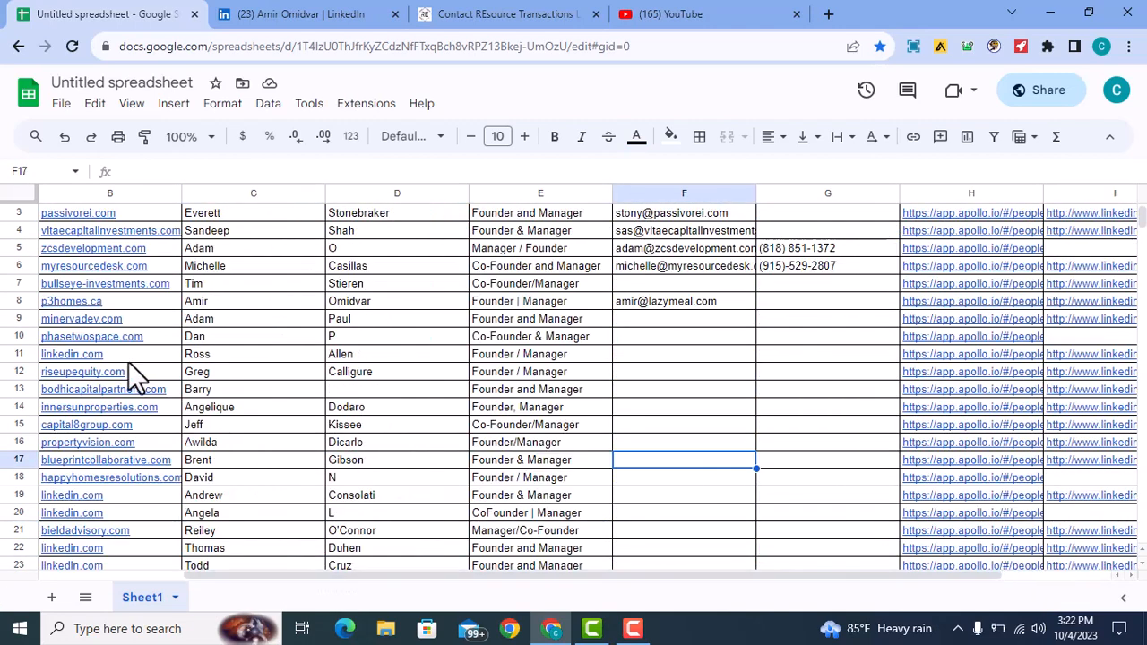
mouse_move(128, 286)
drag(606, 574, 726, 570)
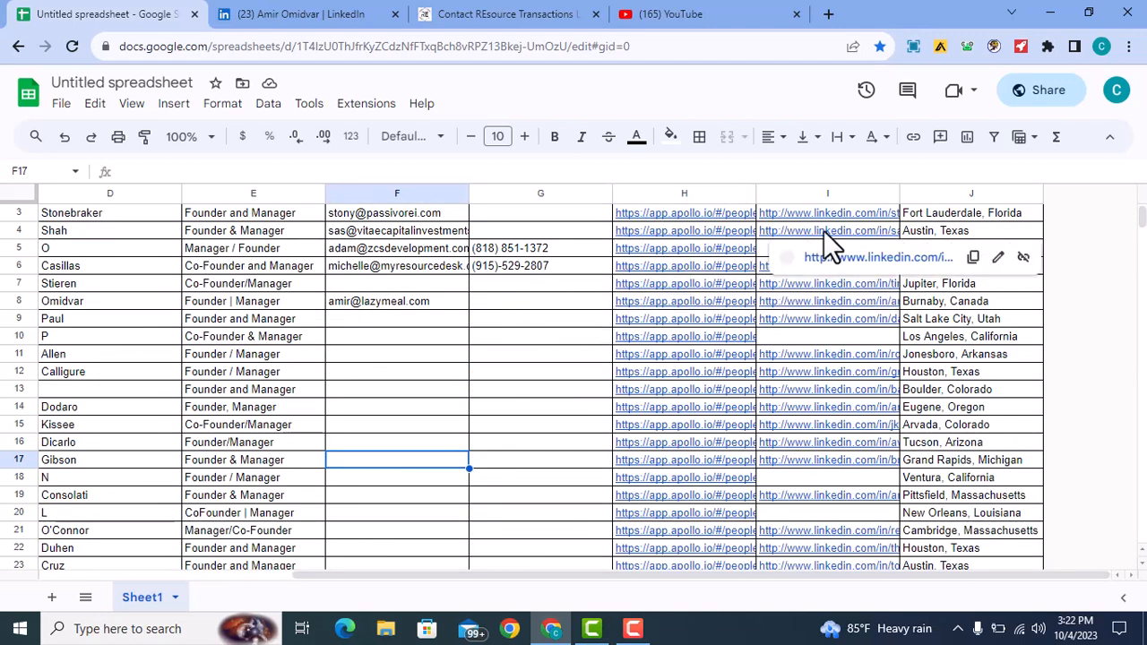
click(990, 47)
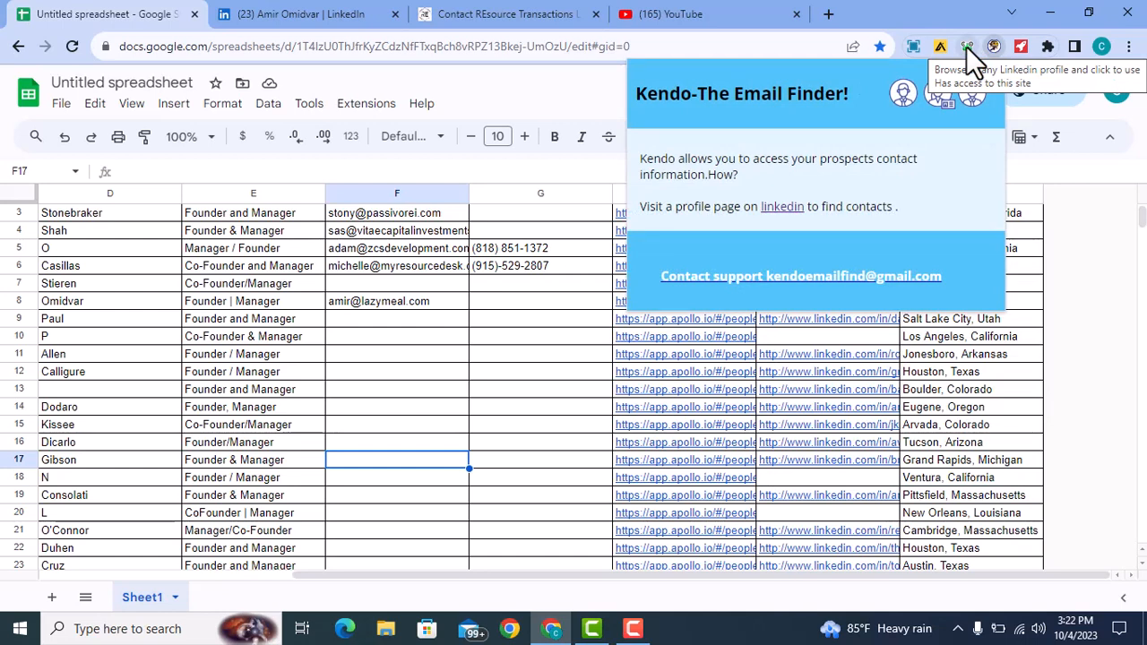
click(511, 337)
click(411, 322)
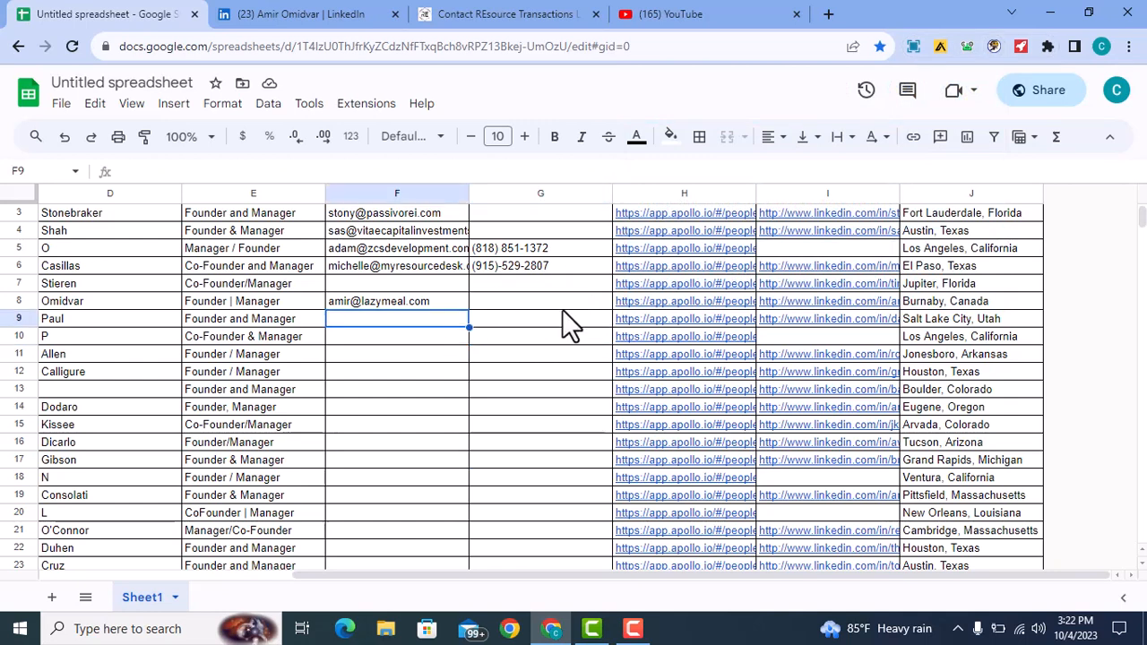
click(507, 322)
click(501, 308)
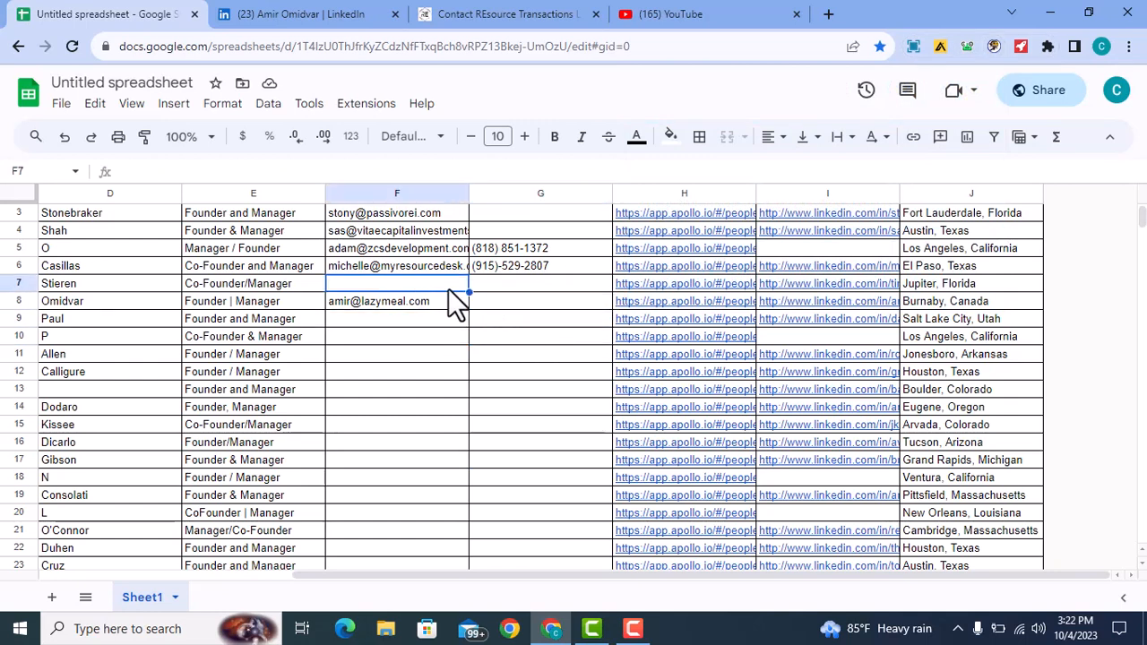
click(518, 285)
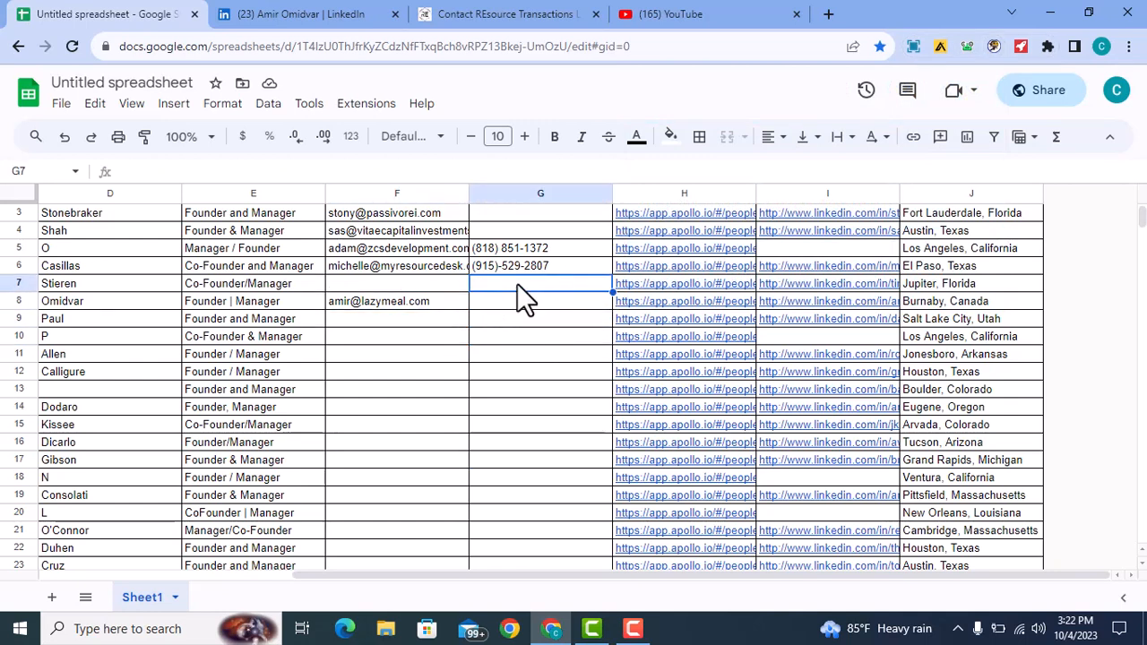
click(429, 283)
click(527, 283)
click(816, 251)
click(935, 248)
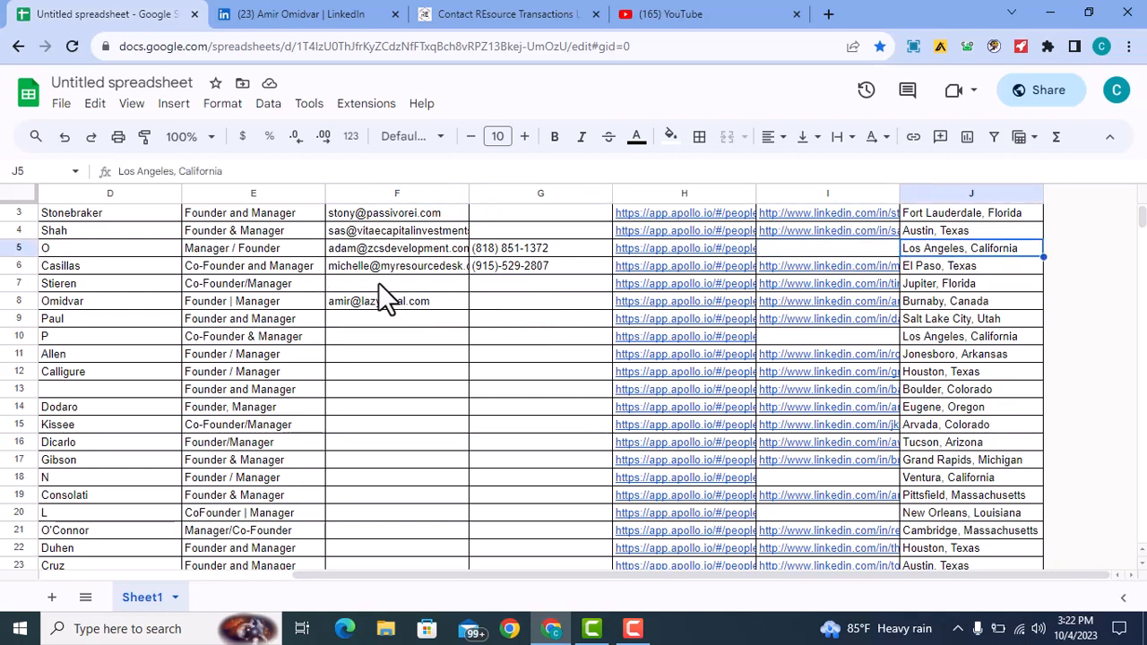
click(373, 299)
click(372, 283)
click(506, 284)
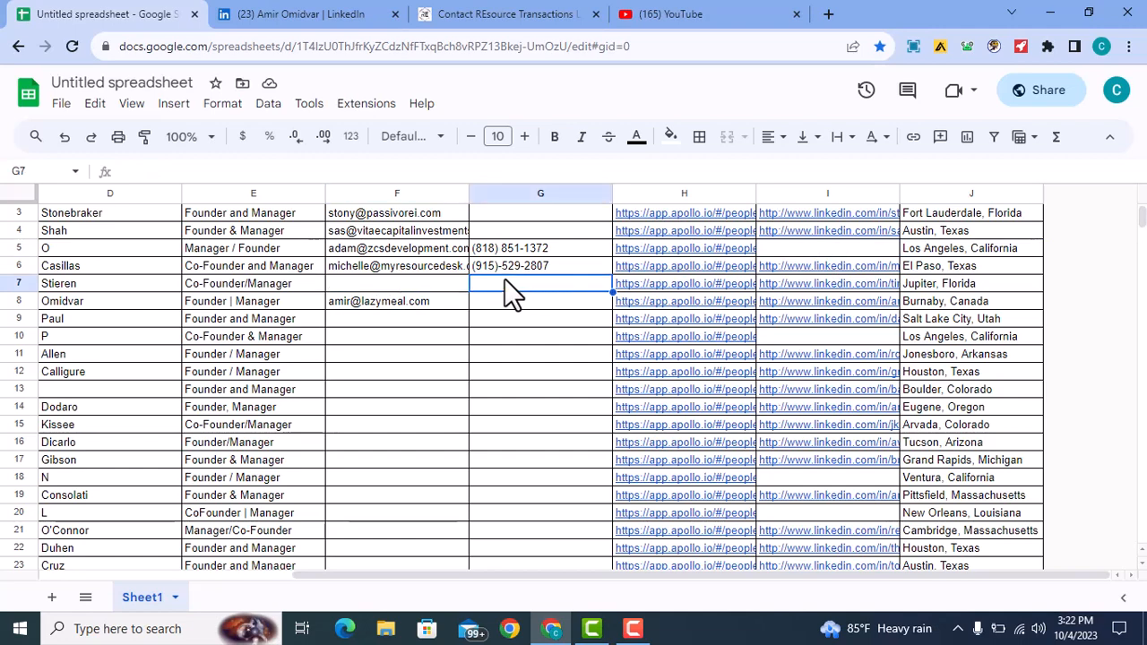
scroll(457, 396, down, 1)
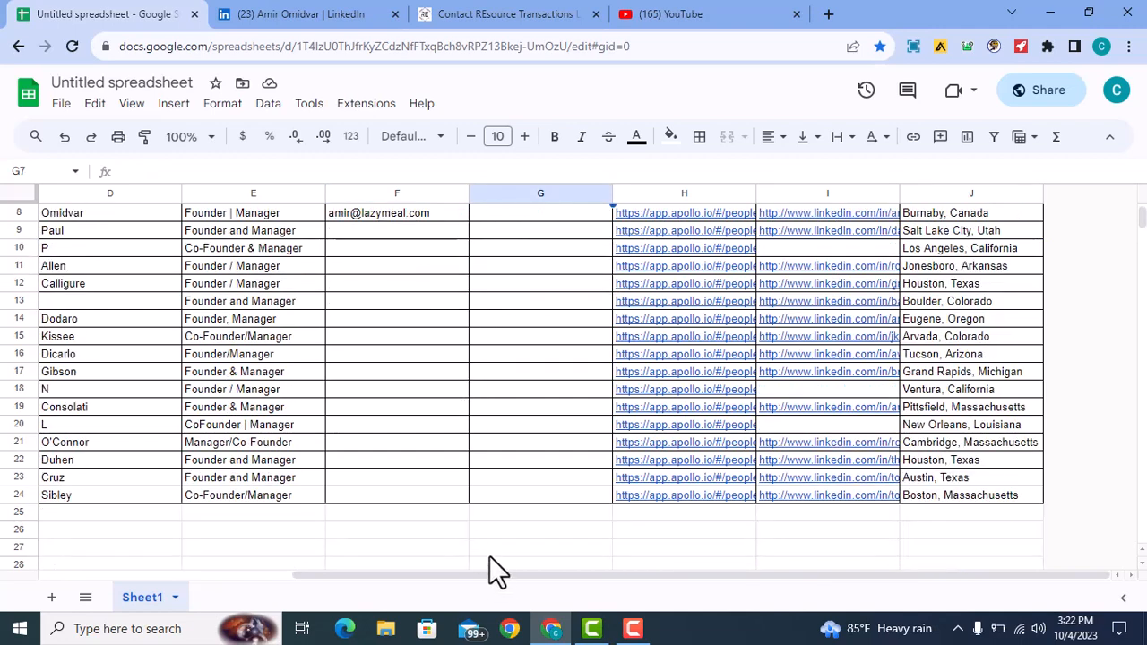
drag(501, 572, 198, 570)
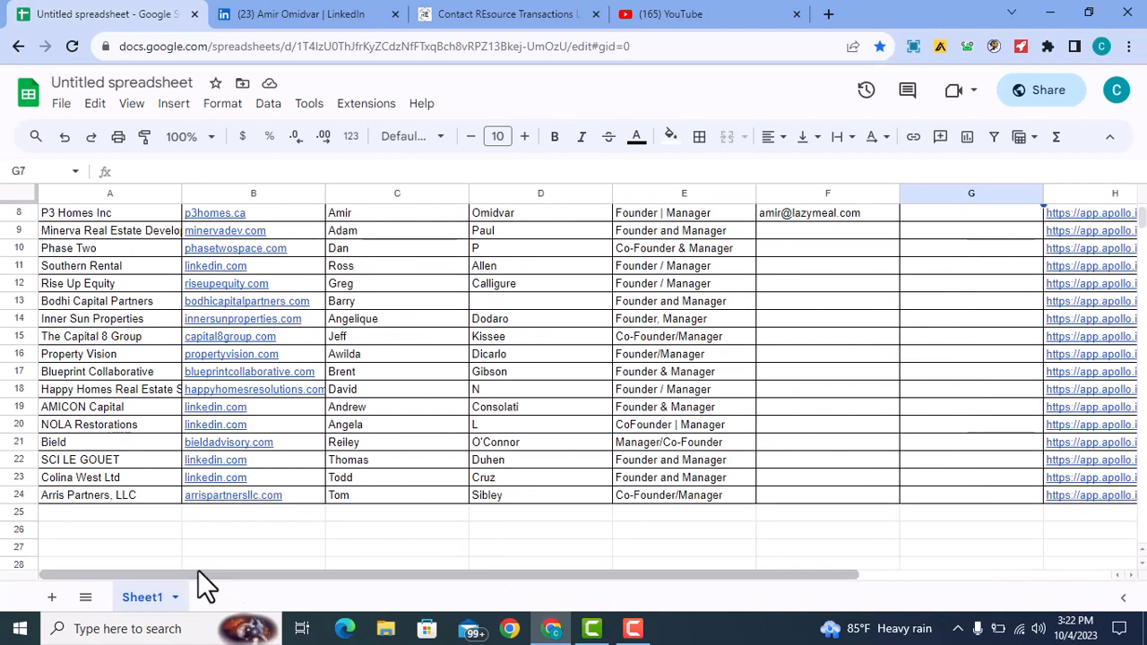